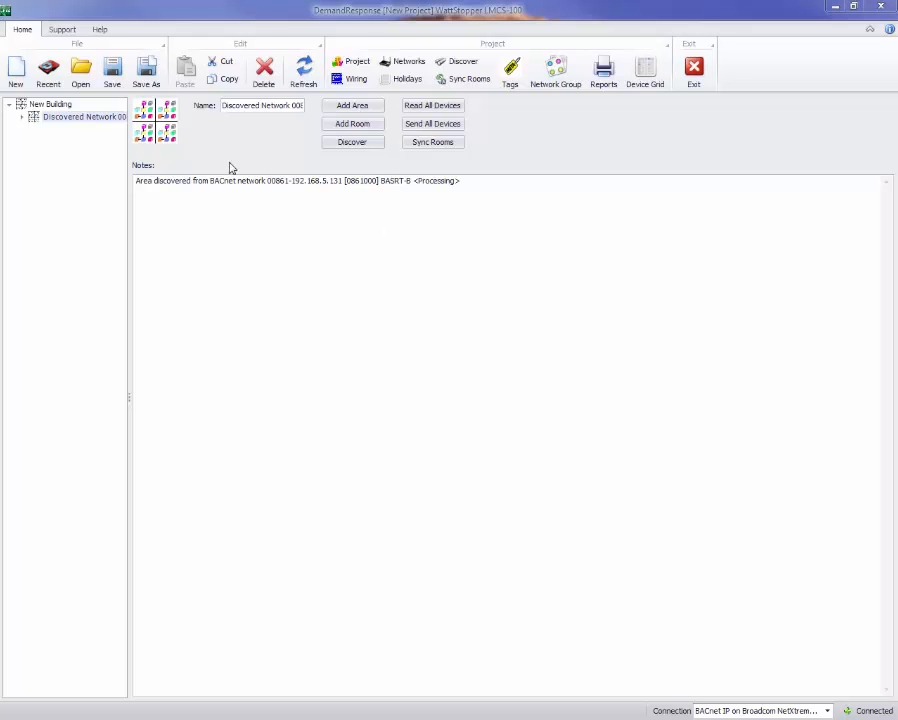
- Check the software version in the About box and the available network connections
click(98, 30)
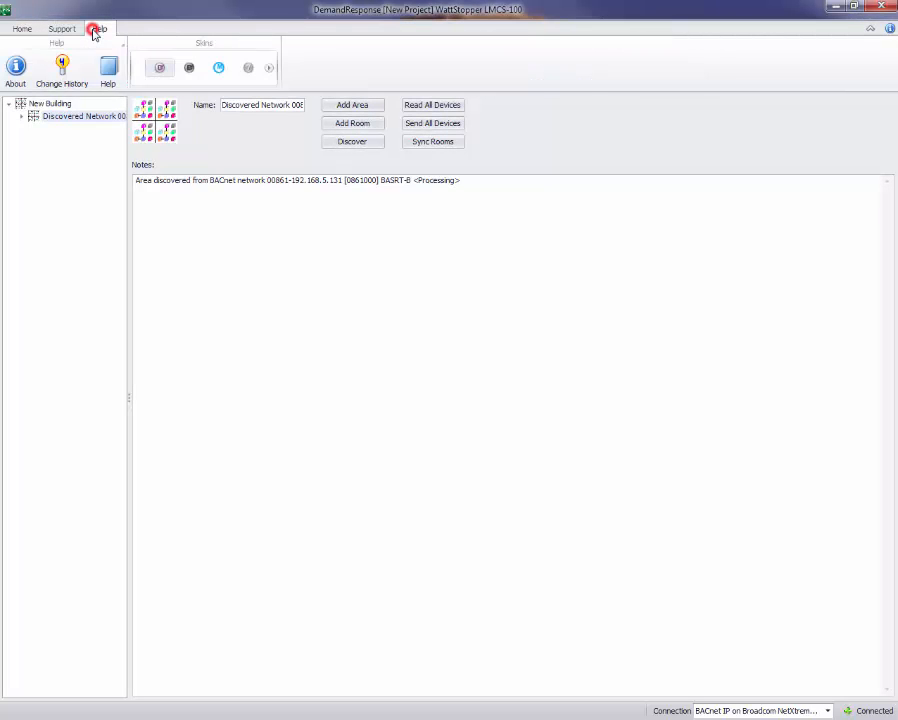
click(16, 66)
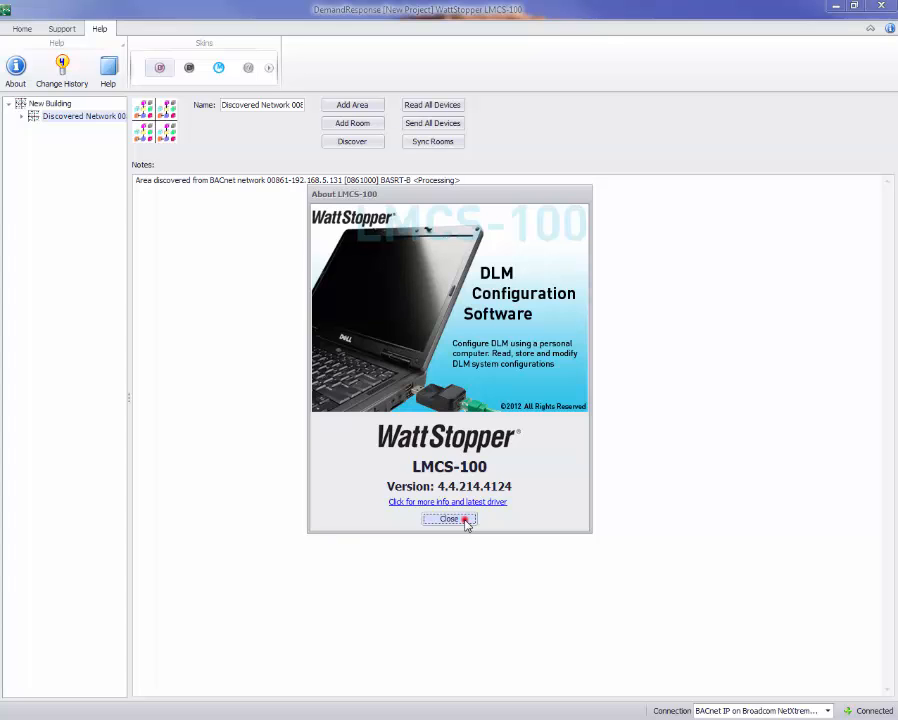
click(464, 522)
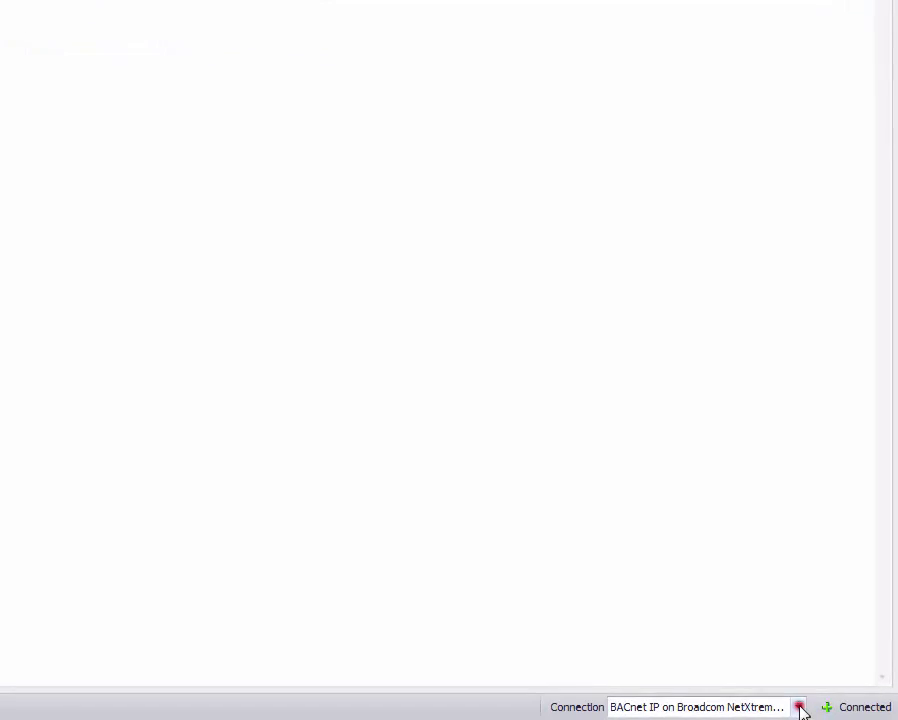
click(811, 706)
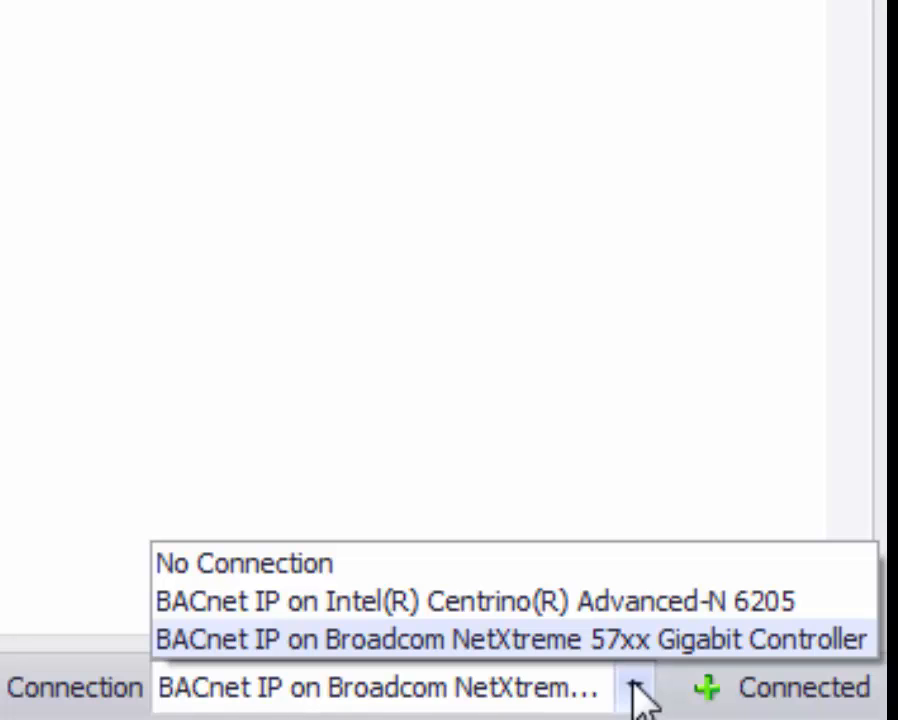
click(597, 653)
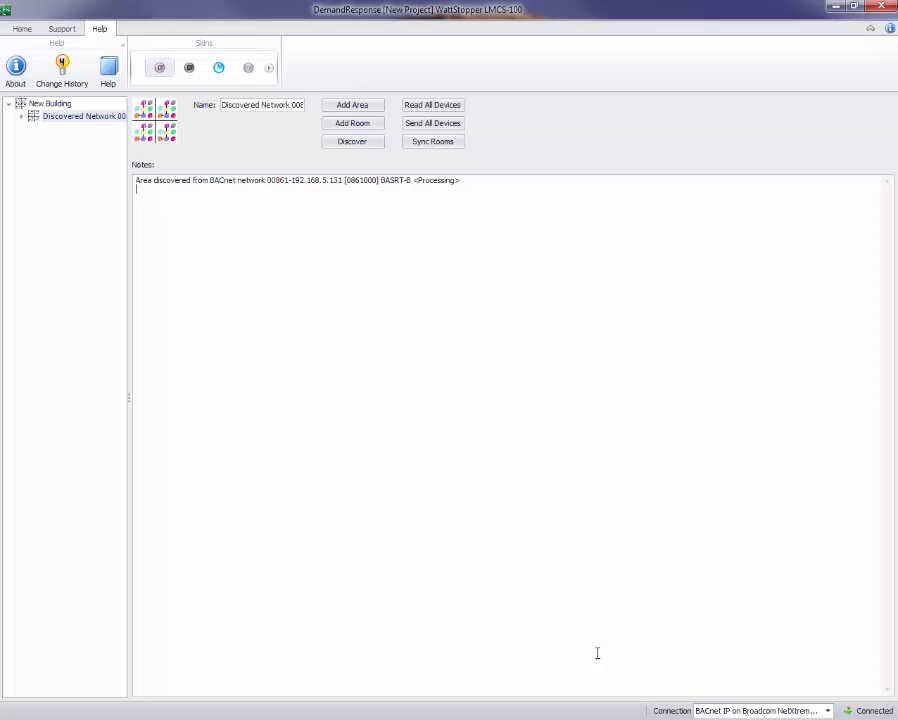
- Expand and collapse the rooms of the discovered network to review their devices
click(21, 116)
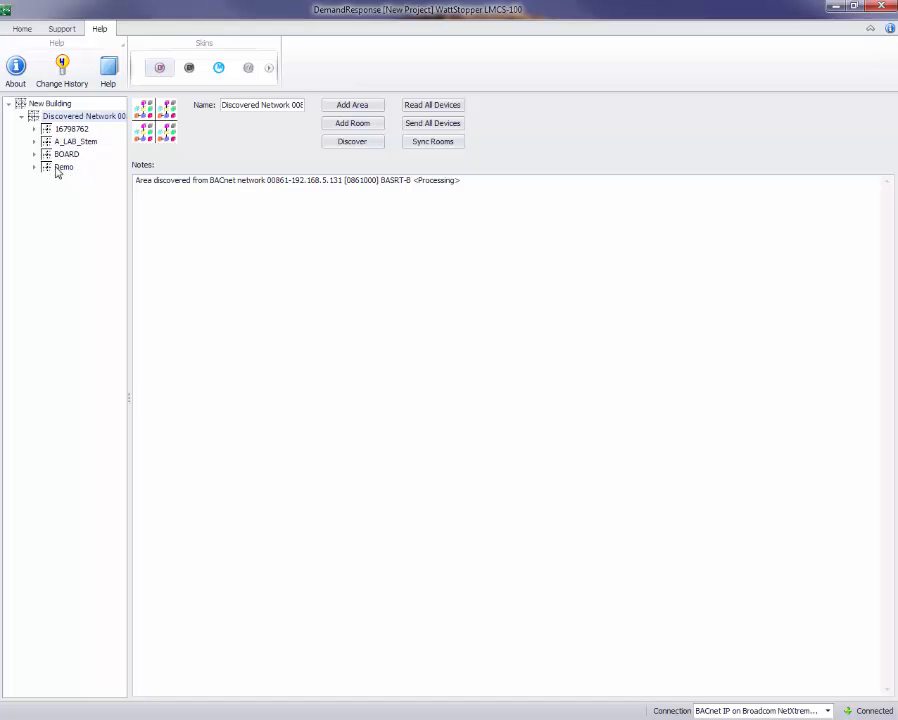
click(34, 167)
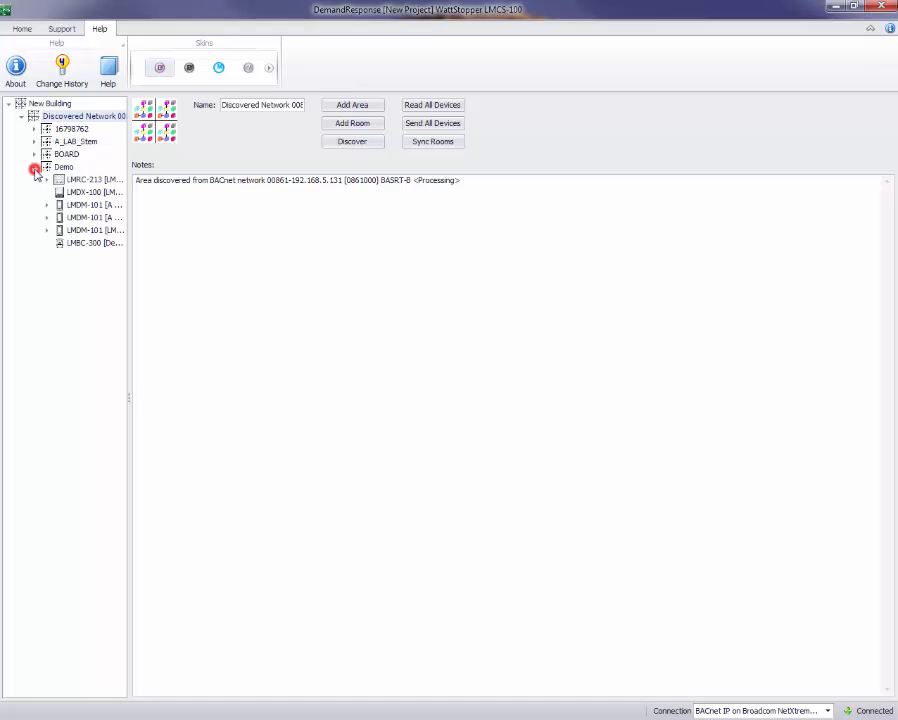
click(34, 154)
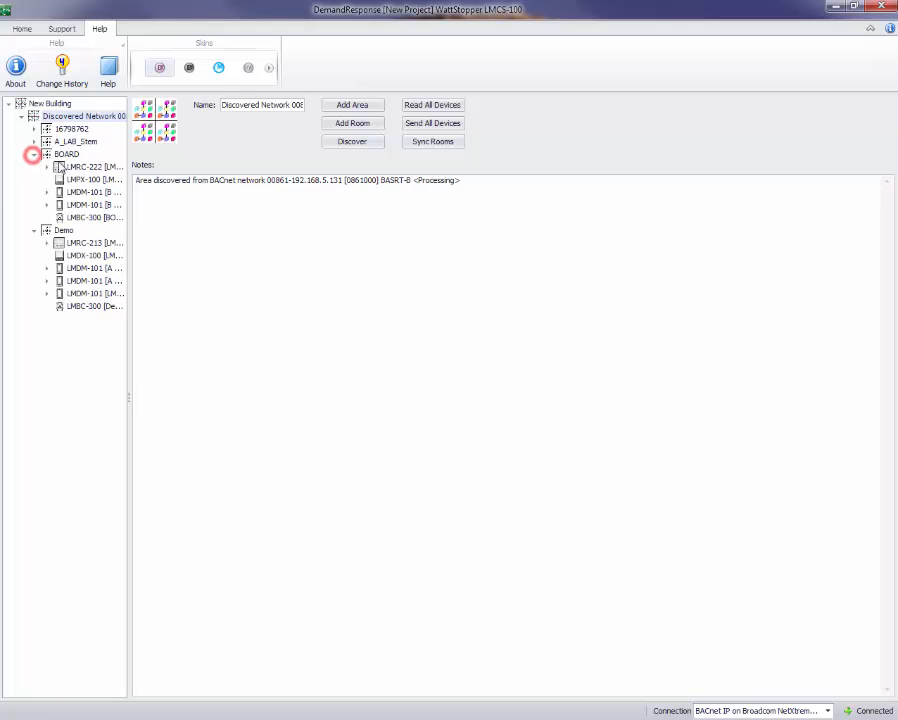
click(34, 141)
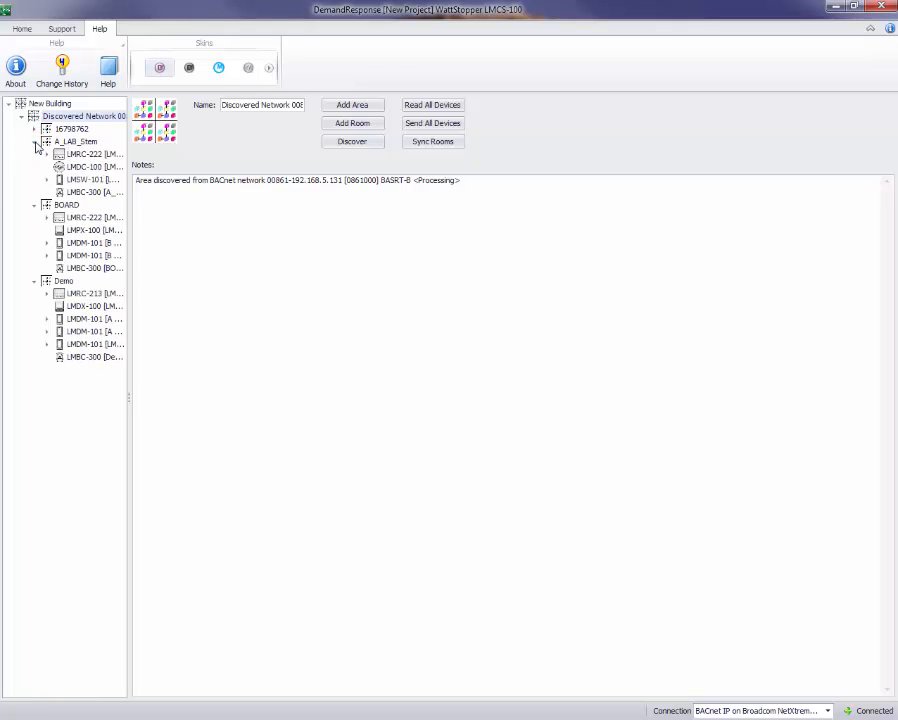
click(34, 141)
click(34, 154)
click(34, 167)
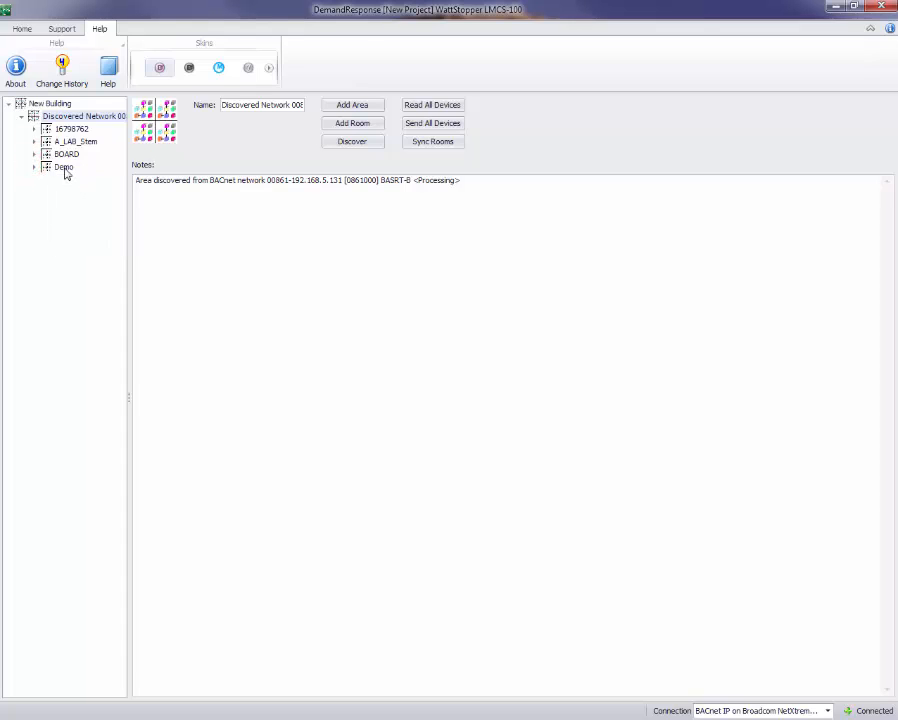
- Open load 01[A] of the LMRC-222 controller in the BOARD room
click(34, 155)
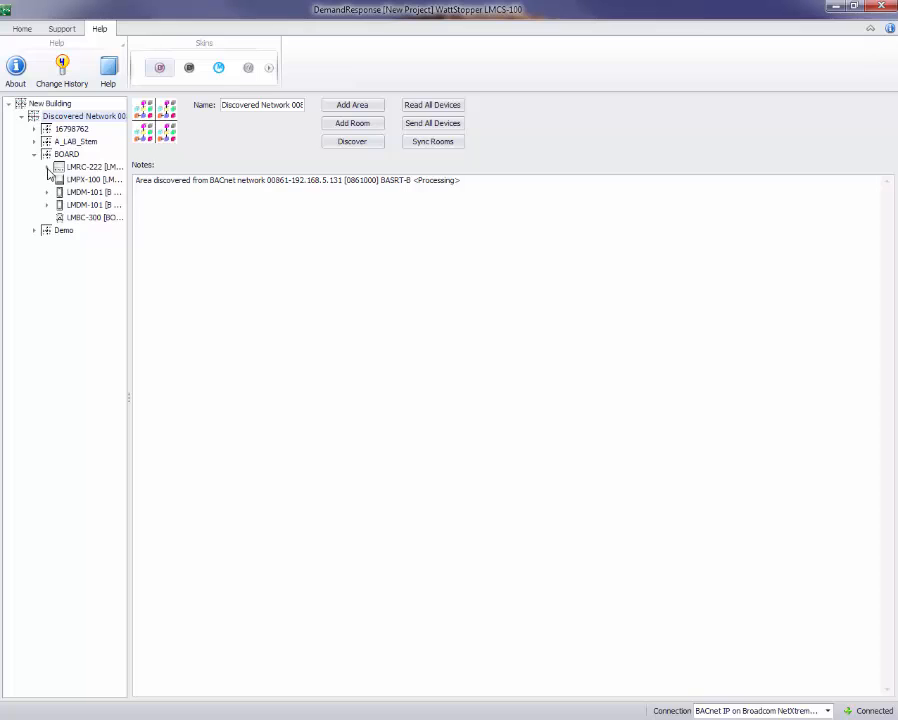
click(47, 168)
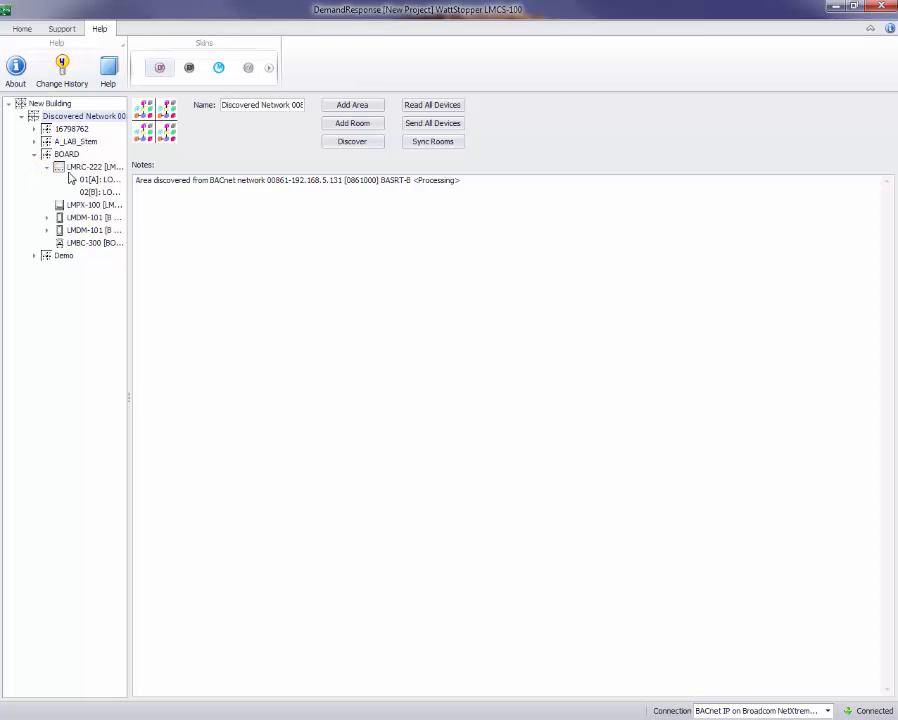
click(92, 180)
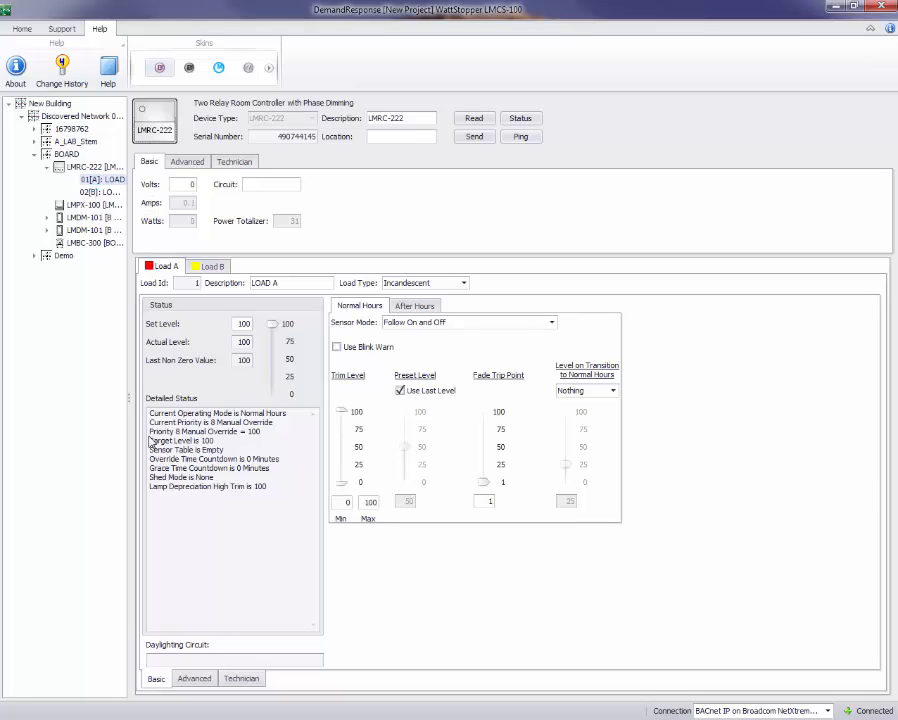
- Set the load's Shed to Level to 22 in its advanced settings
click(194, 680)
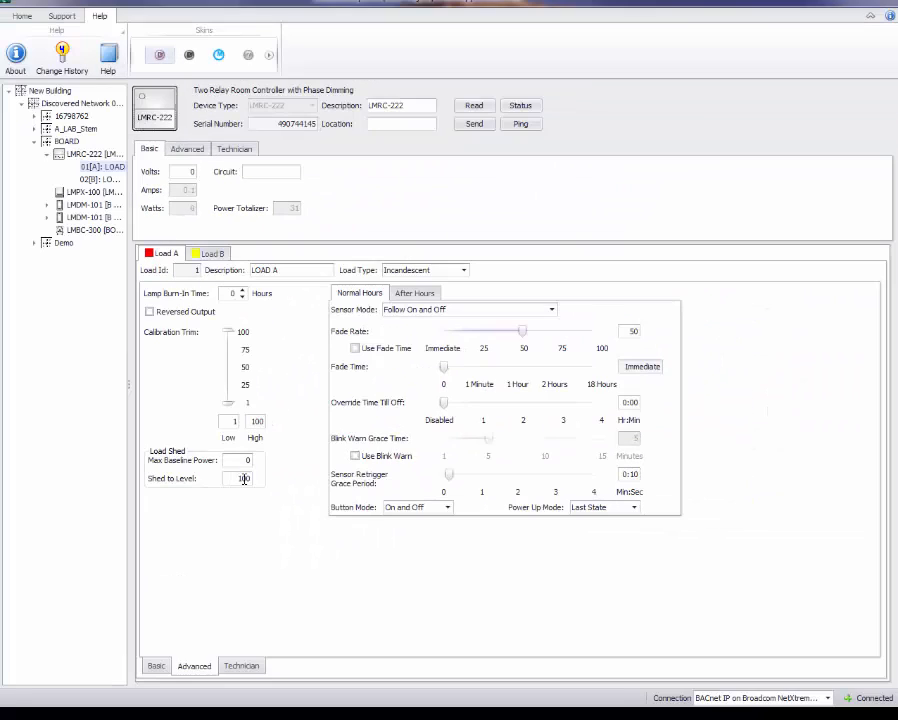
click(272, 469)
double_click(245, 478)
text(20)
click(248, 524)
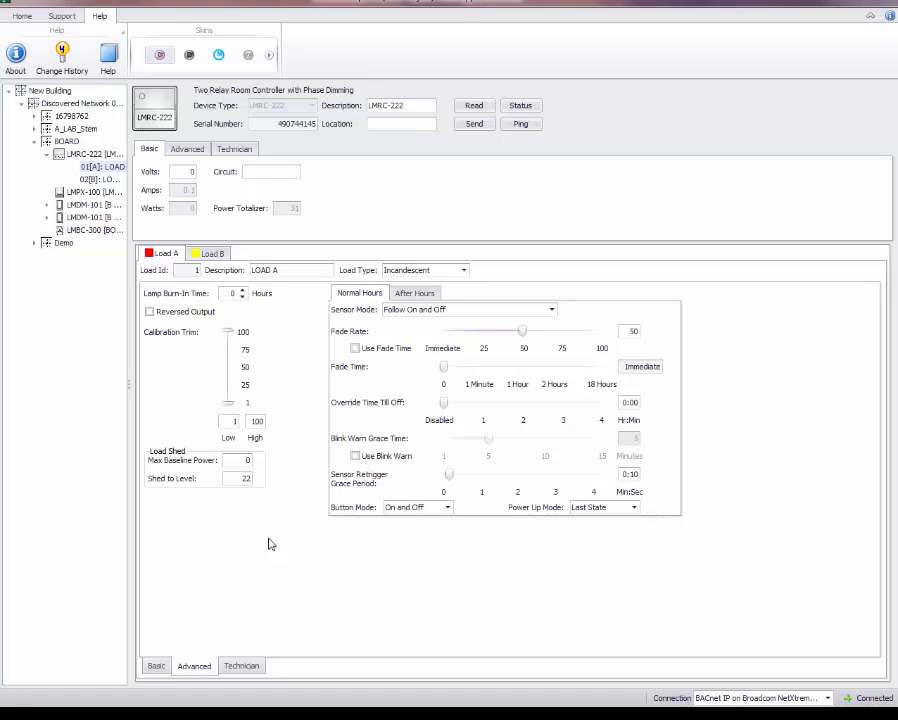
click(243, 478)
- Open the Device Grid for the discovered network
click(22, 17)
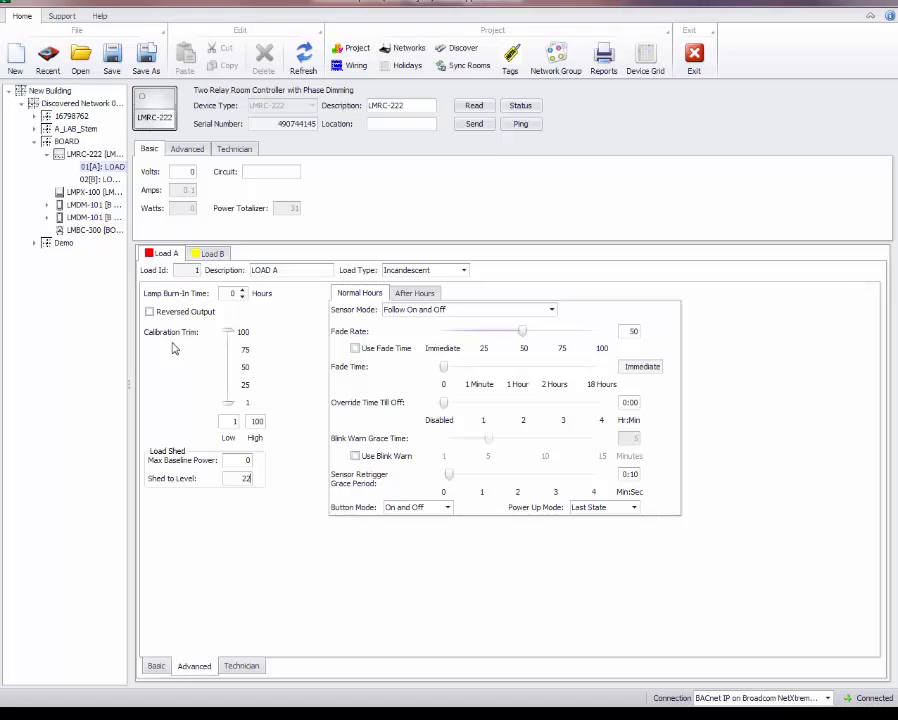
click(40, 104)
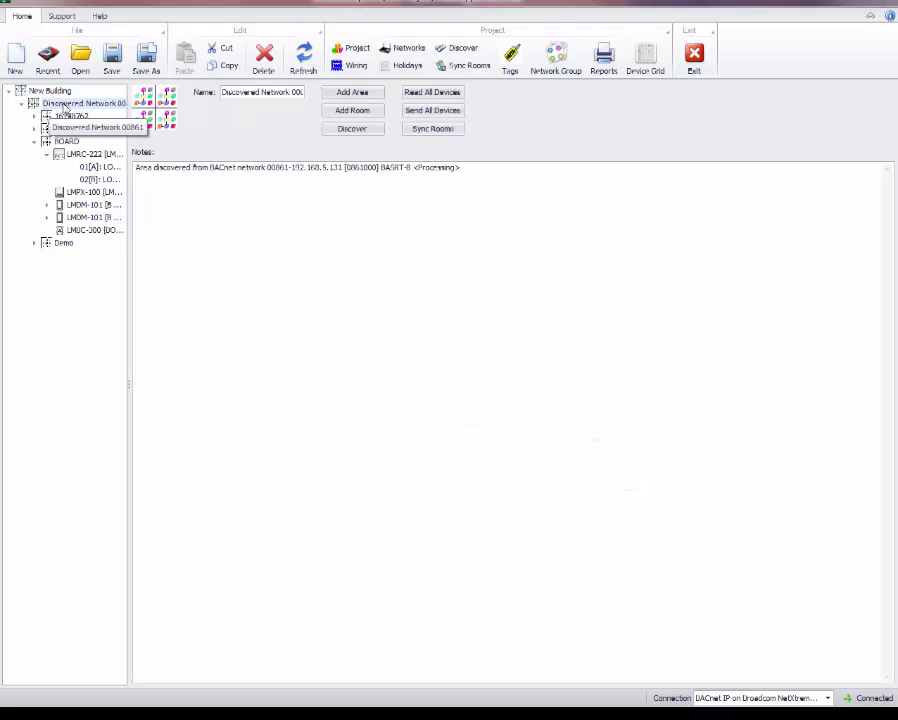
click(648, 60)
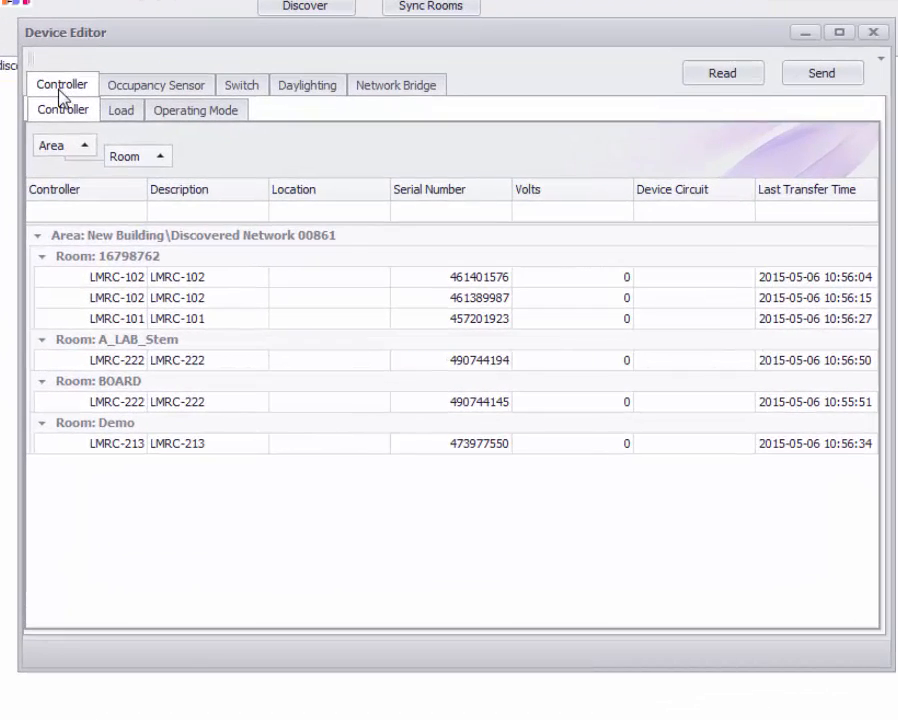
- Show the load list ungrouped by controller and room, widening the Controller and Shed Level columns
click(118, 114)
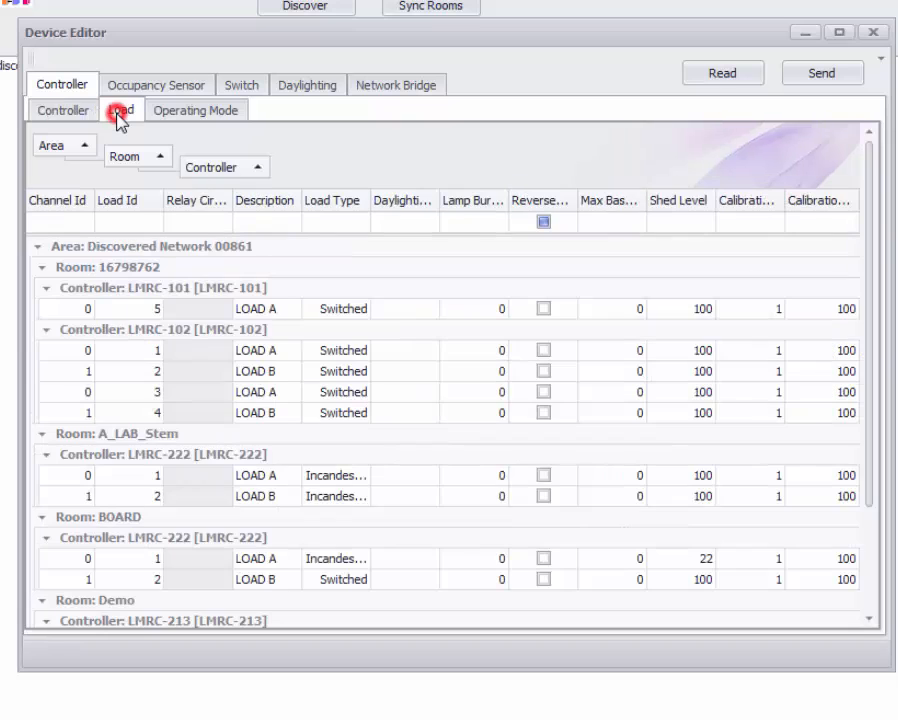
click(200, 168)
drag(200, 170, 55, 198)
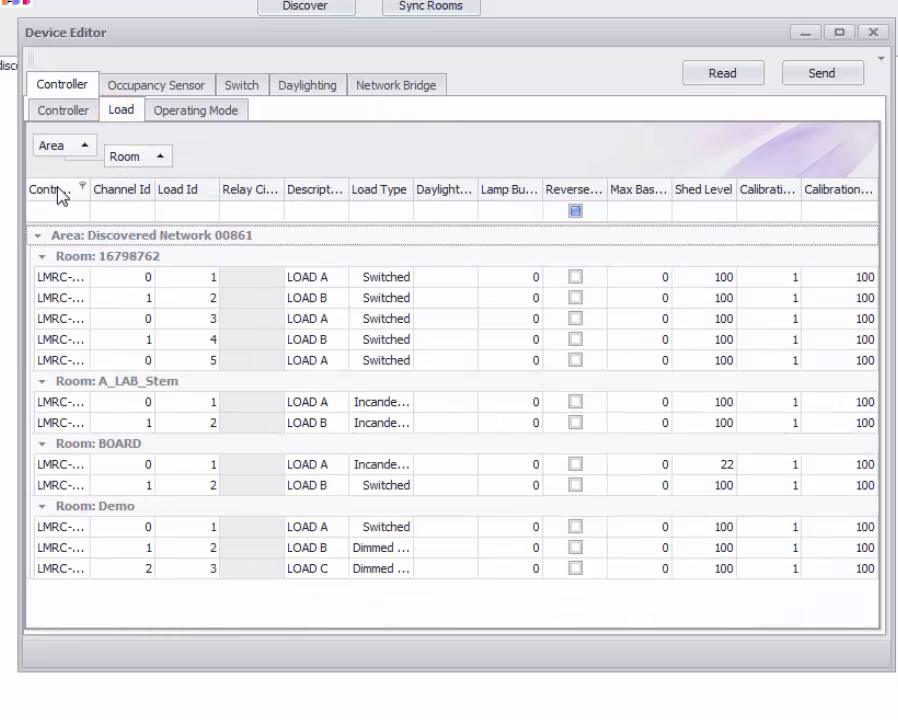
drag(120, 160, 44, 190)
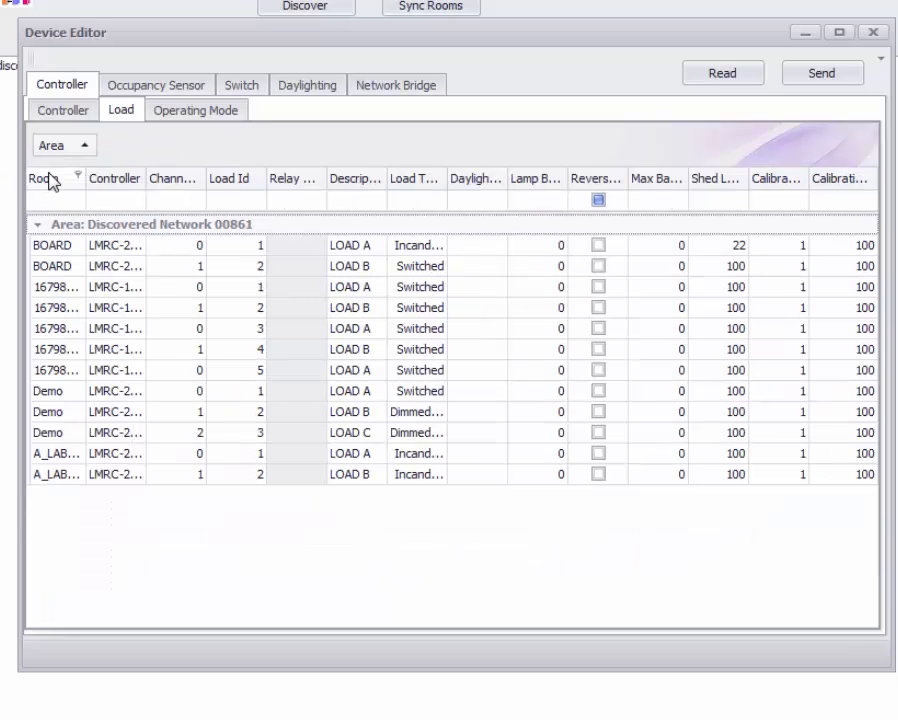
click(146, 178)
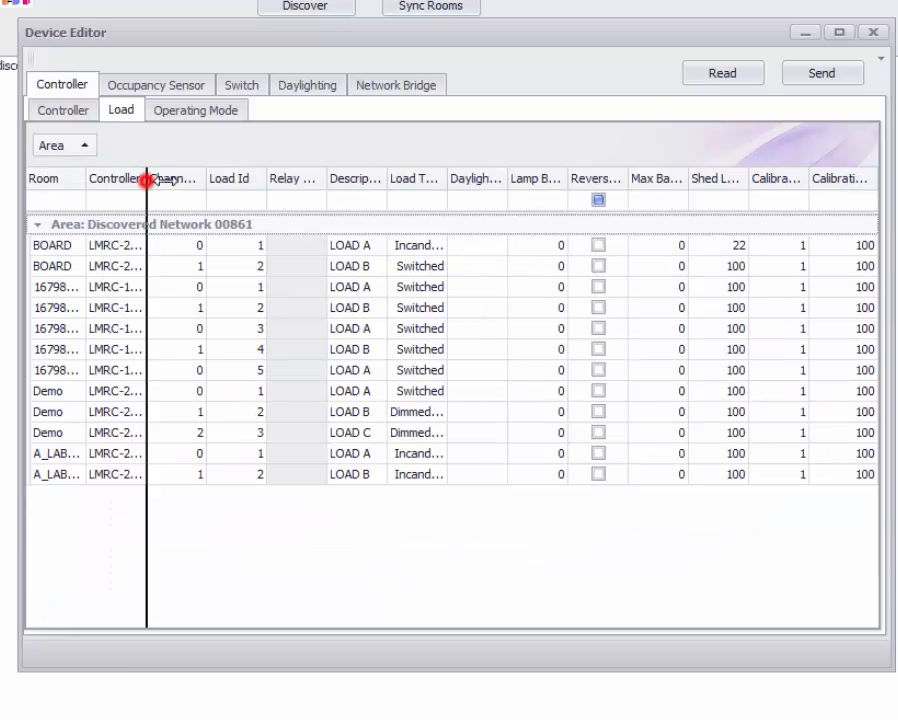
drag(193, 181, 196, 181)
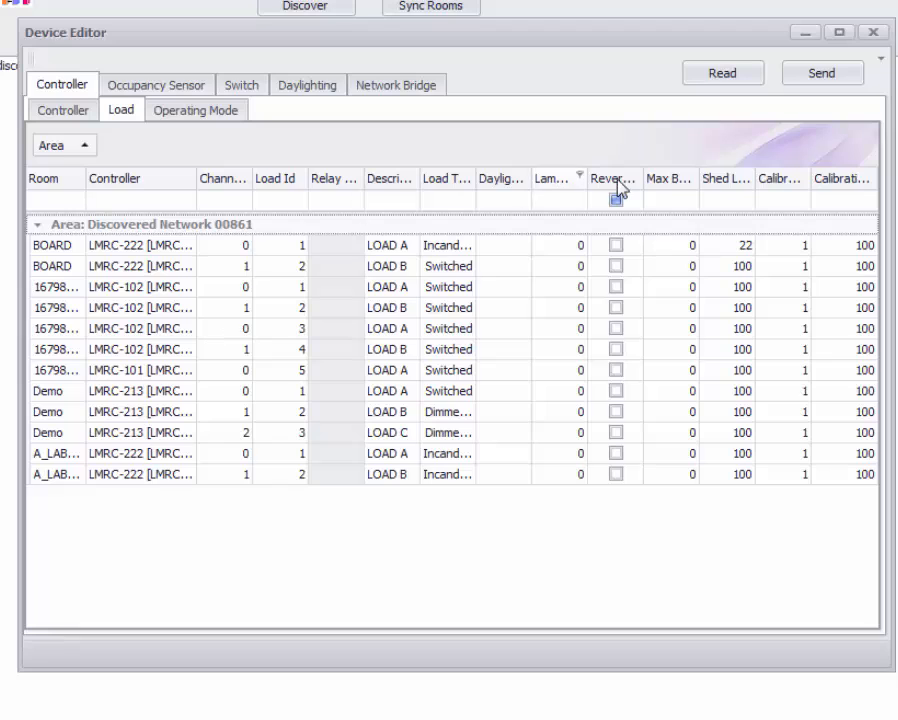
drag(755, 180, 788, 180)
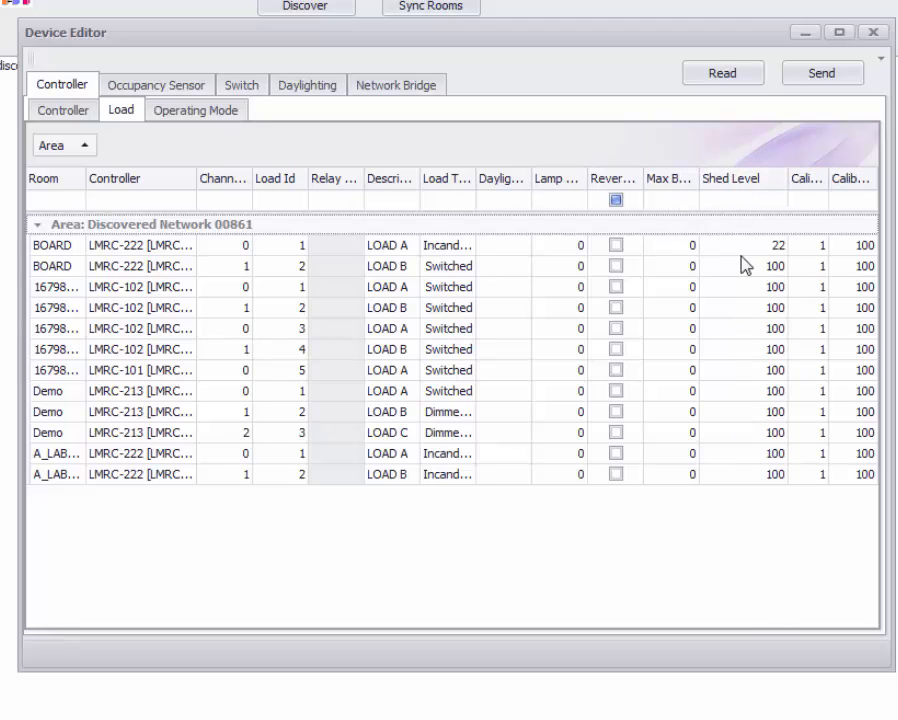
- Copy the shed level of 22 into the Shed Level cells of all other loads
drag(752, 246, 786, 248)
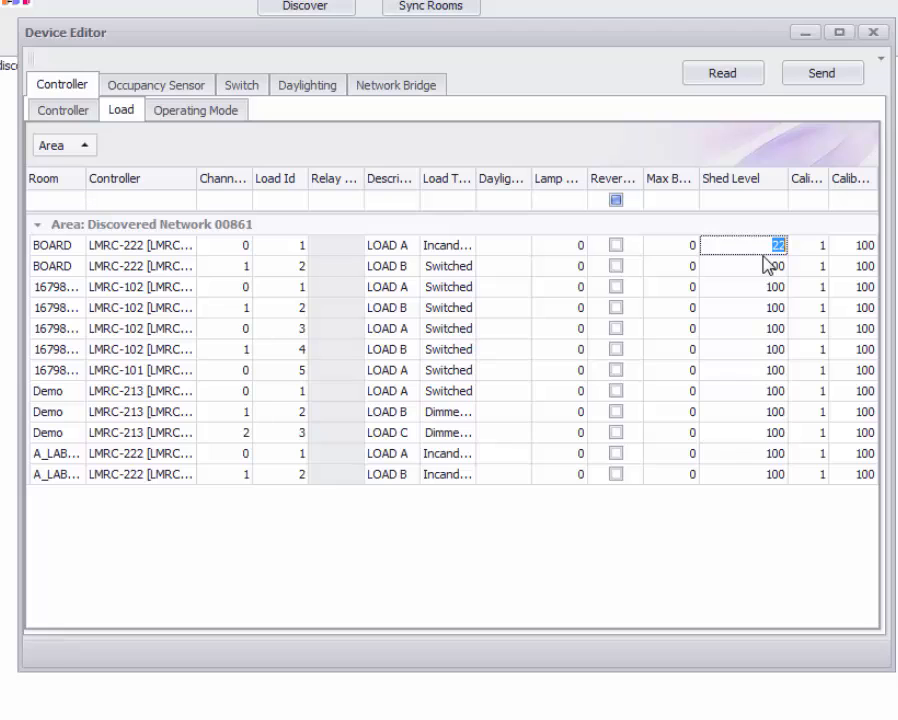
drag(760, 265, 795, 255)
key(ctrl+c)
click(762, 266)
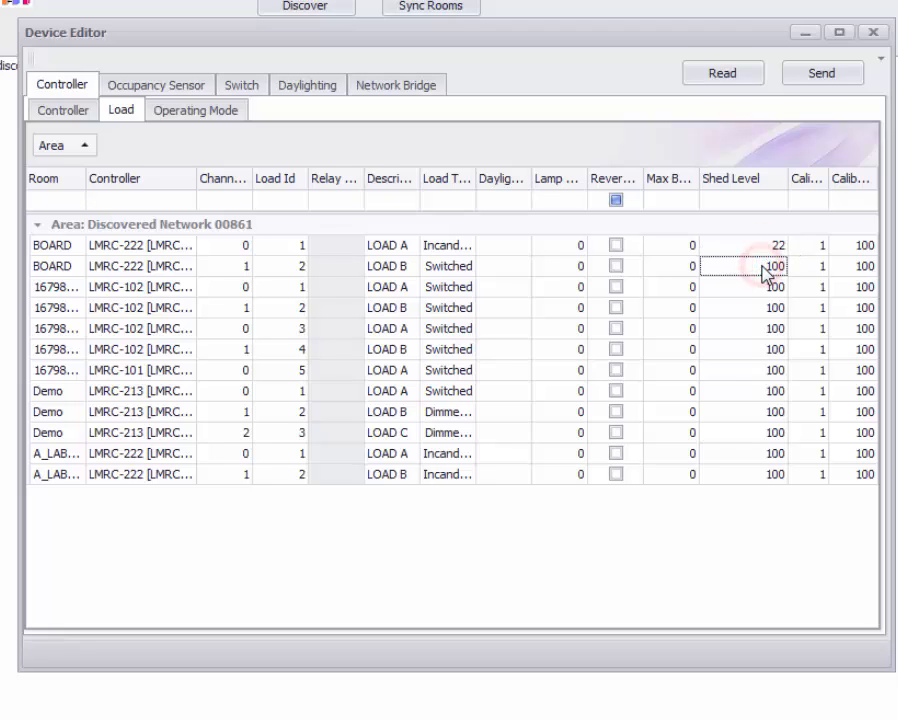
shift+click(758, 474)
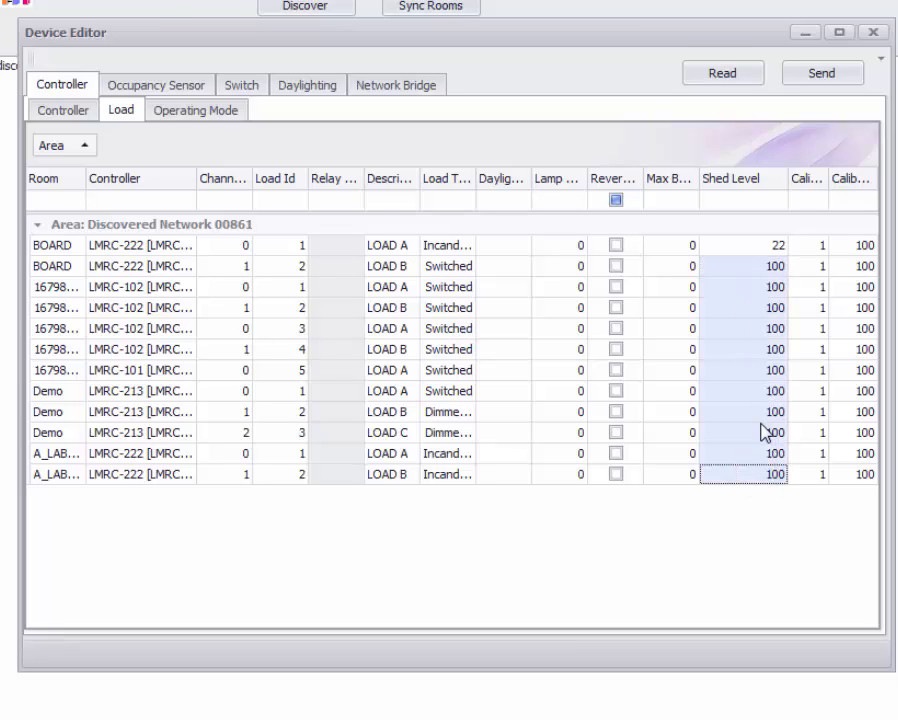
key(ctrl+v)
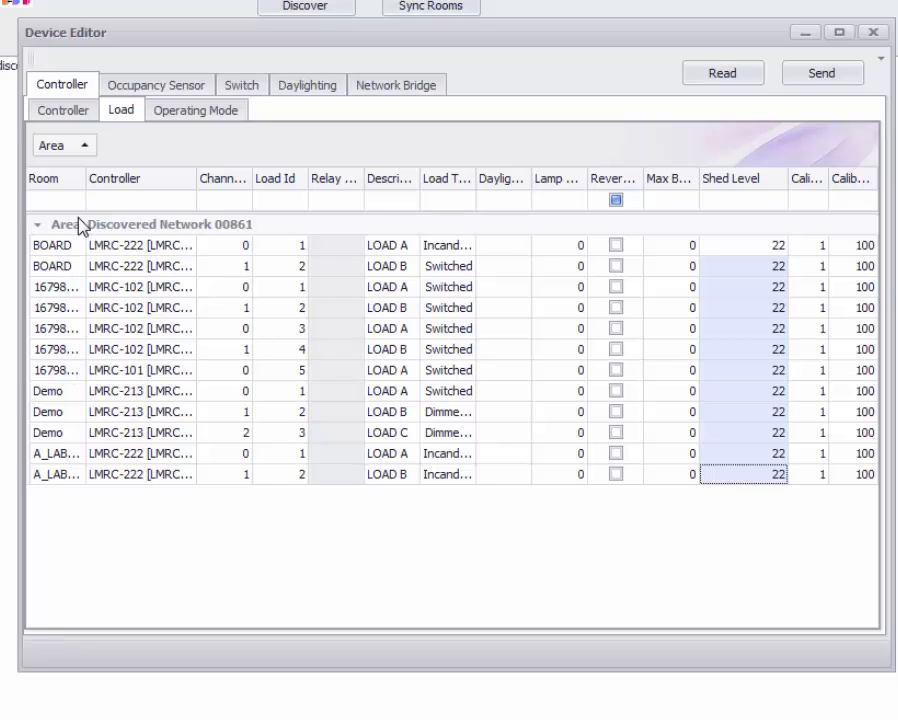
- Send the edited loads to all devices and close the Device Editor
drag(86, 180, 152, 180)
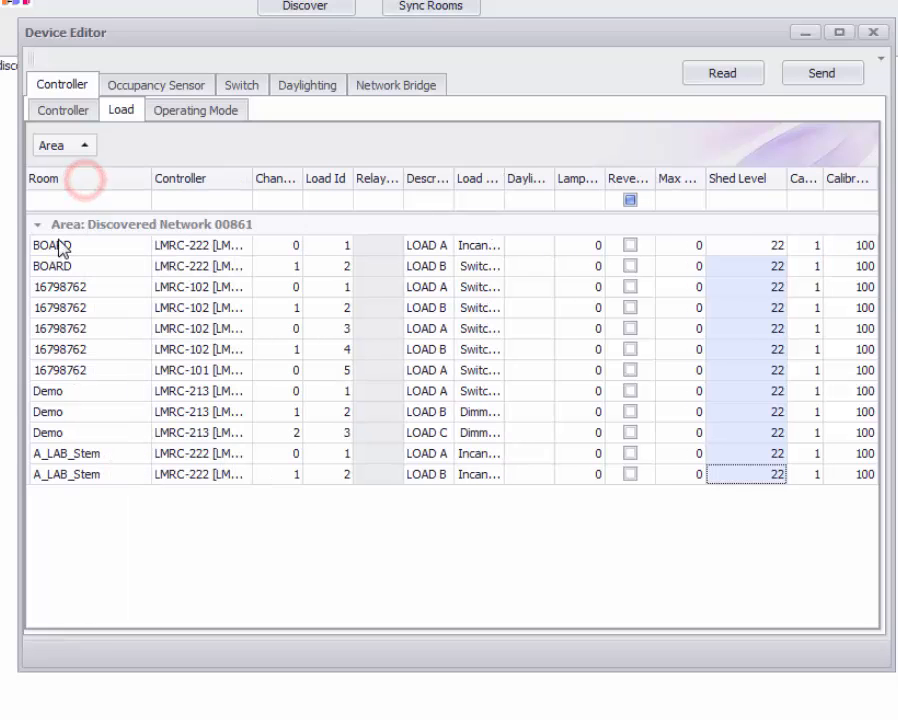
click(826, 73)
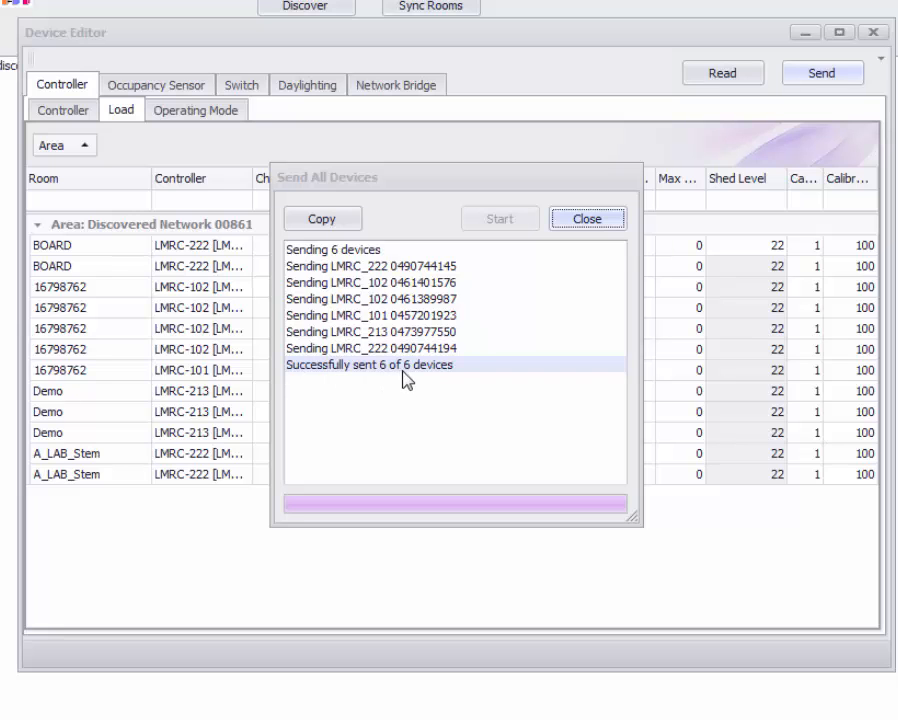
click(590, 219)
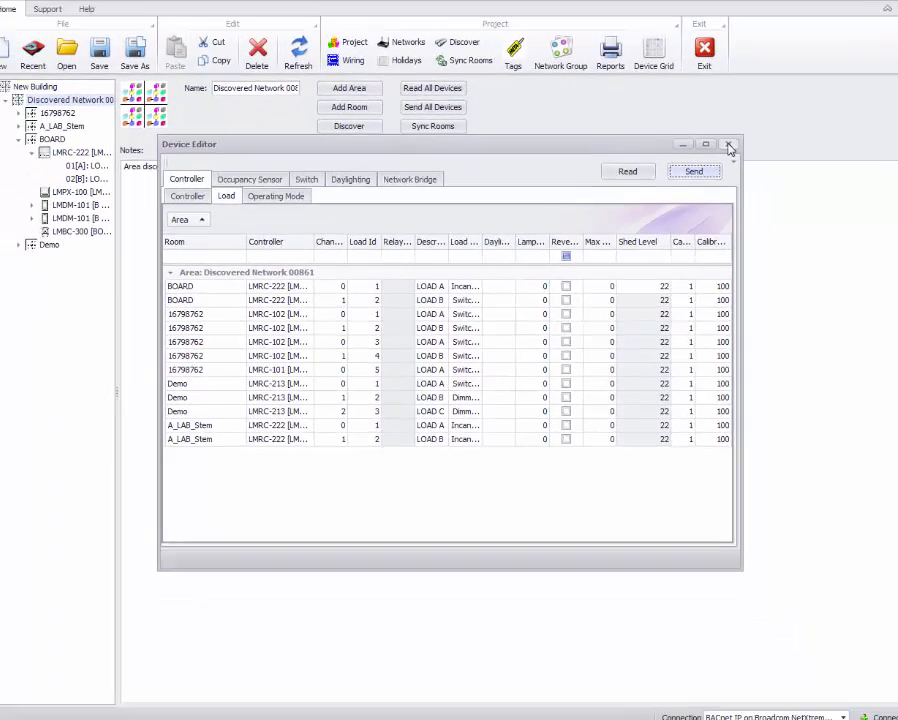
click(730, 146)
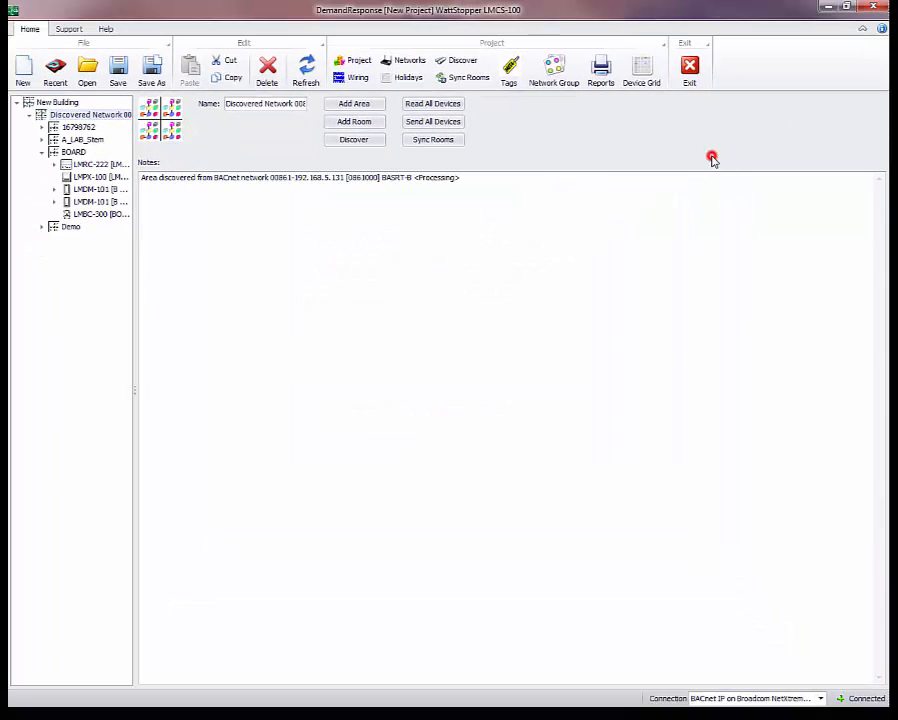
- Open Load A of the Demo room's LMRC-213 controller and view its advanced settings
click(40, 153)
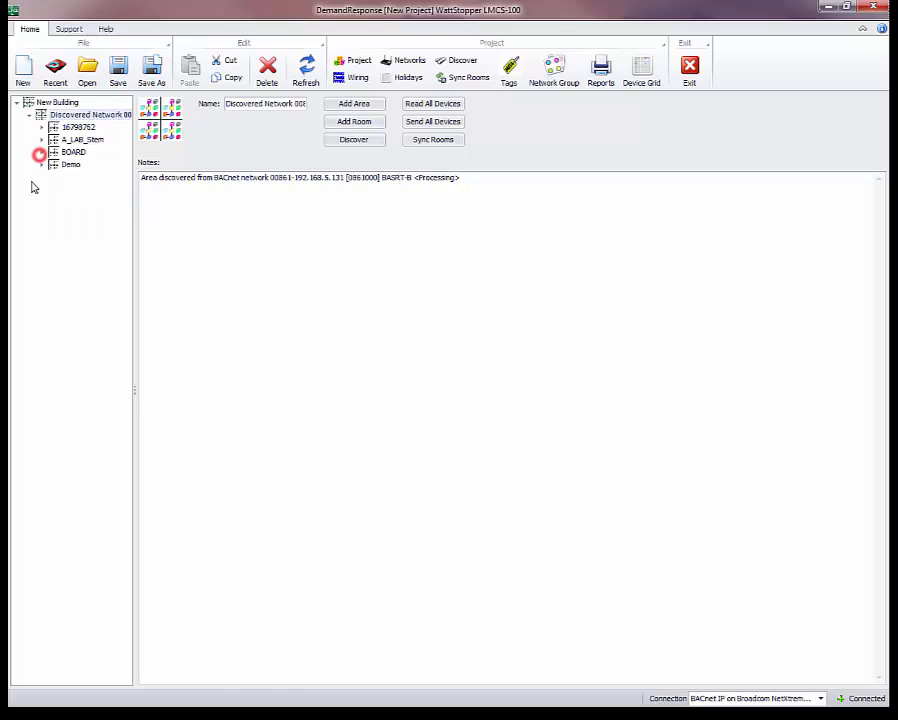
click(41, 164)
click(53, 177)
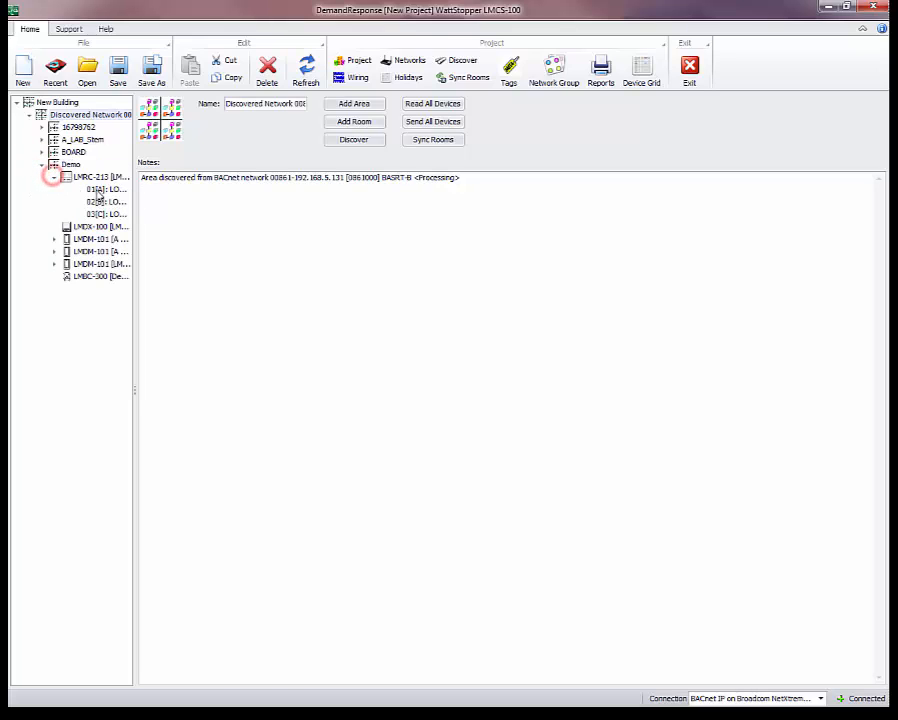
click(97, 189)
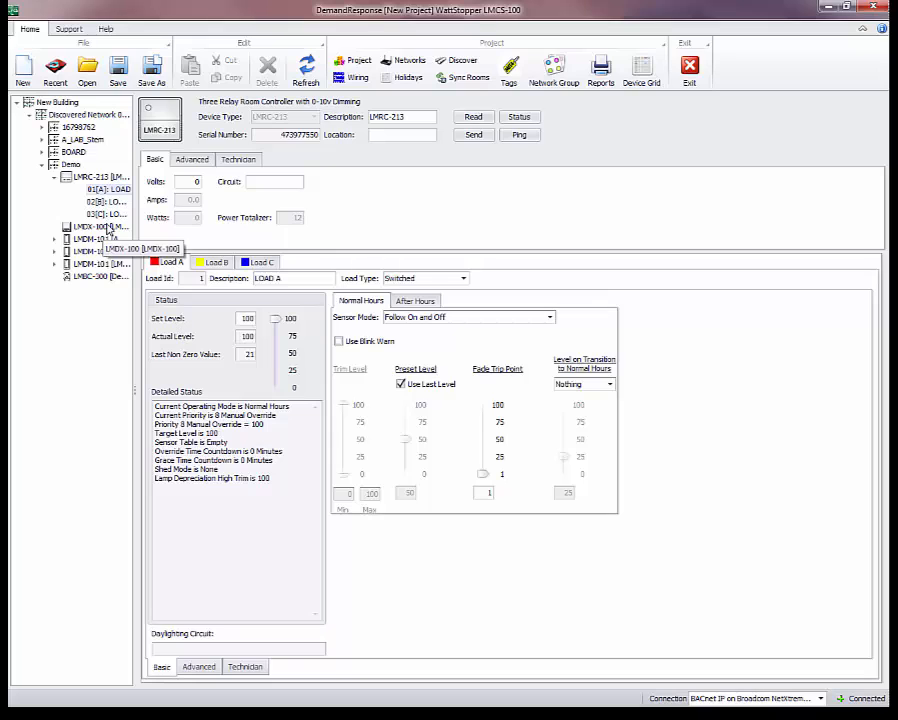
click(193, 667)
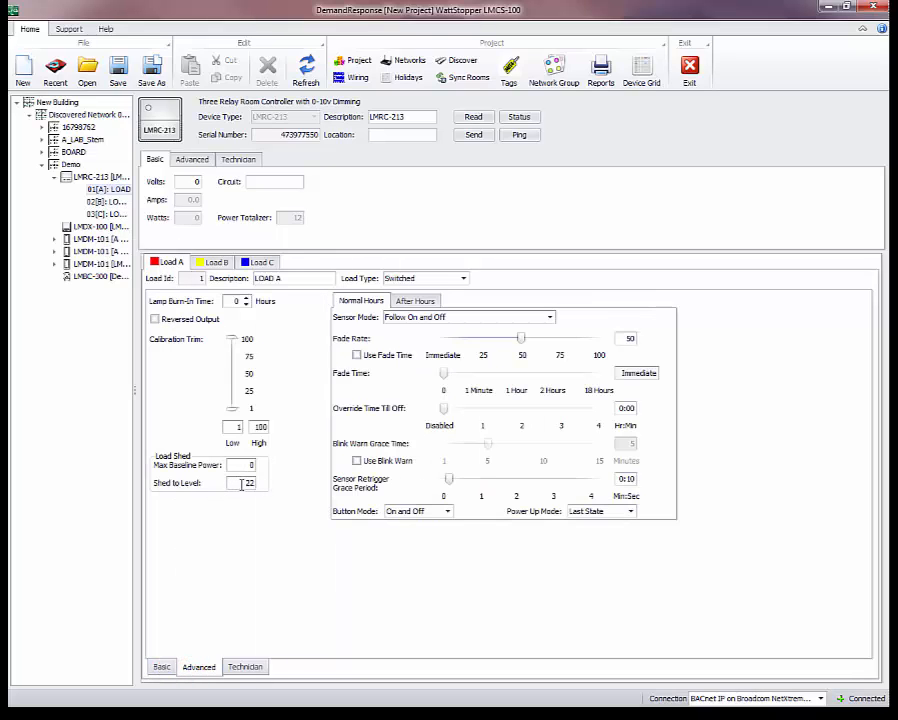
- Collapse the Demo room and open the user preferences, closing them with OK
click(54, 178)
click(42, 164)
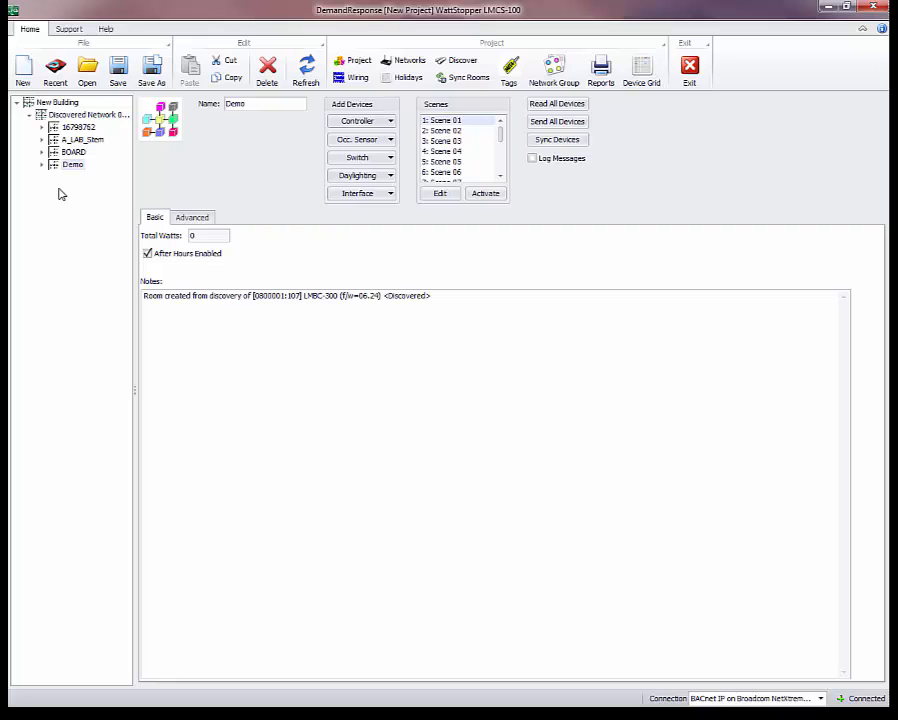
click(63, 30)
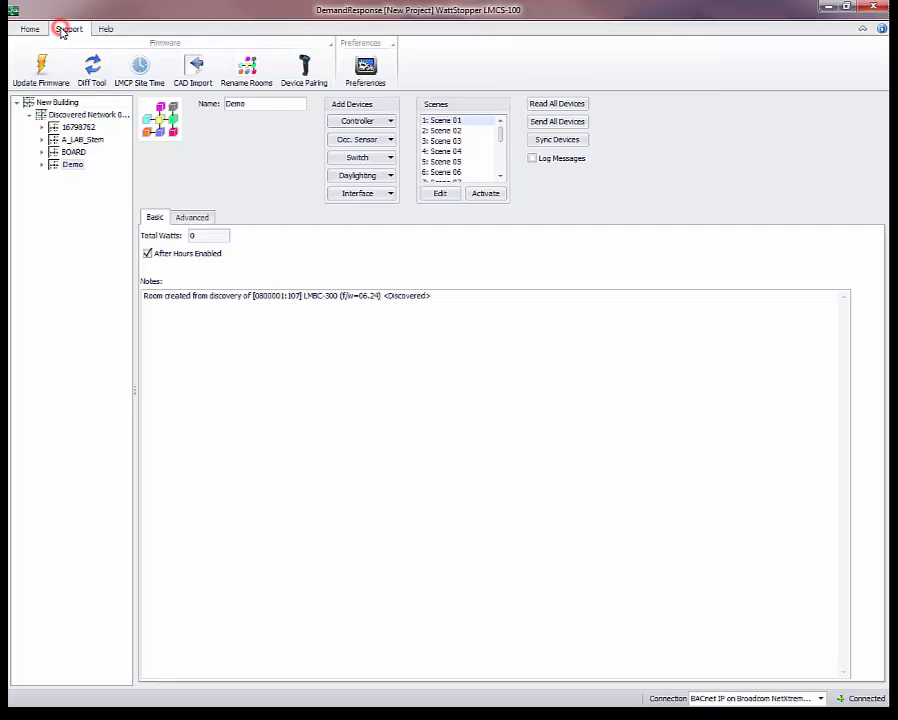
click(367, 72)
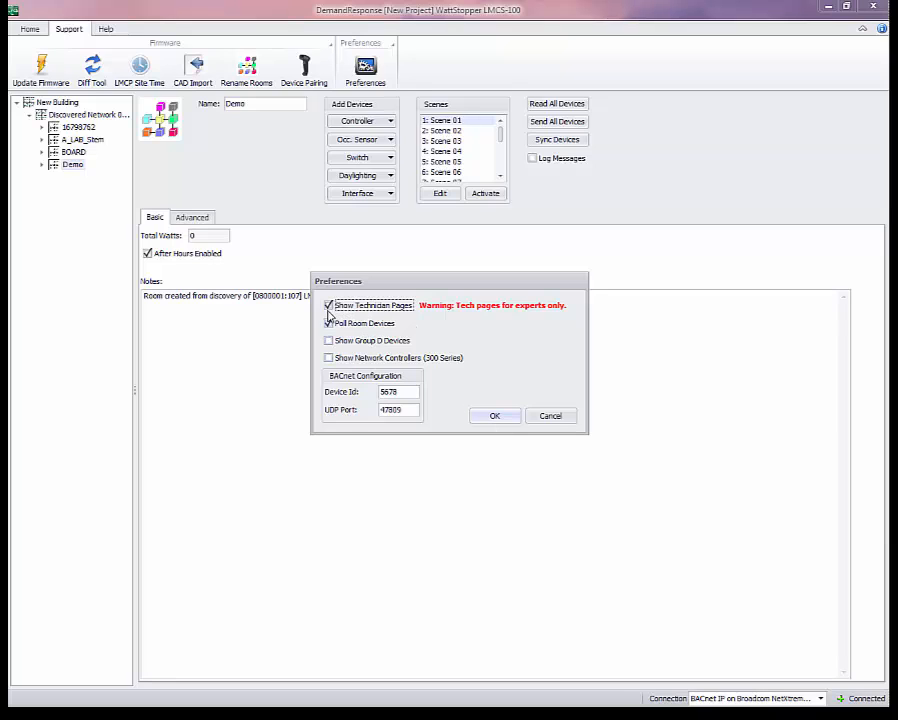
click(498, 416)
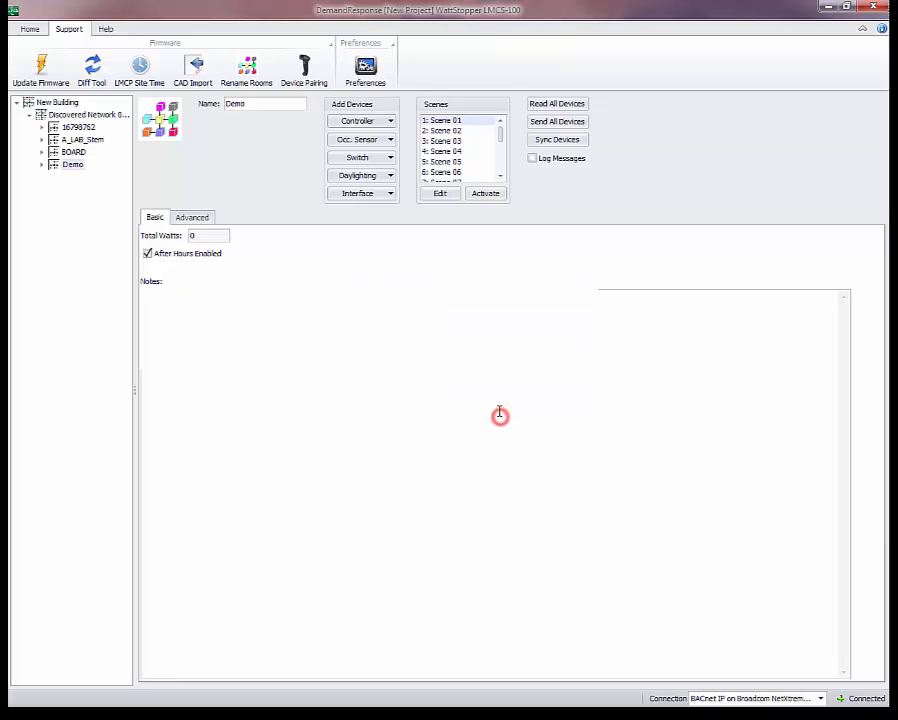
click(30, 30)
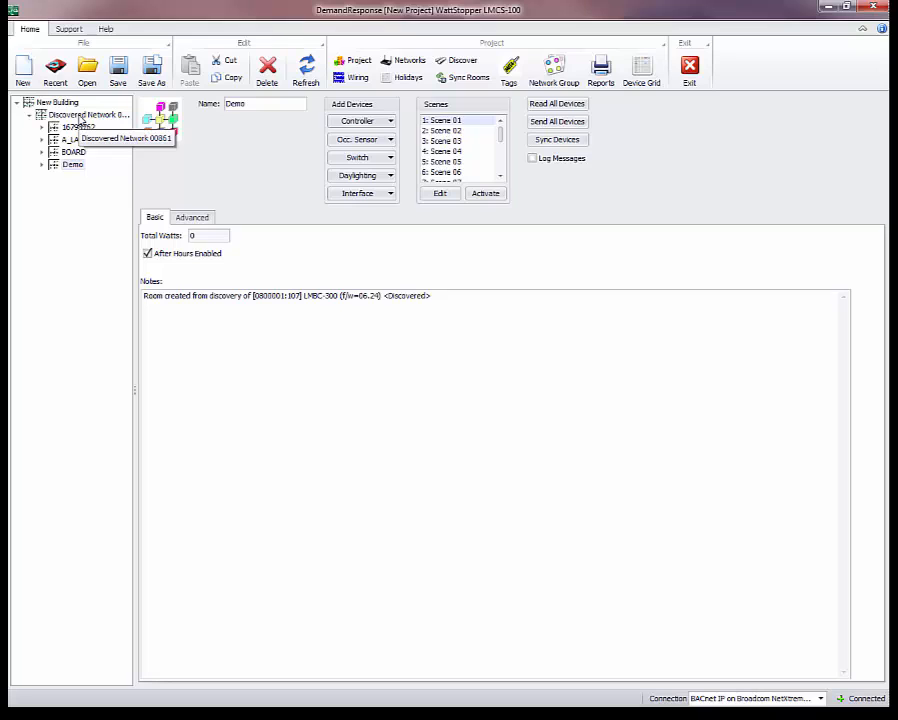
- Send a demand response with Allow Override to the discovered network and close the Demand Response dialog
click(80, 115)
right_click(77, 114)
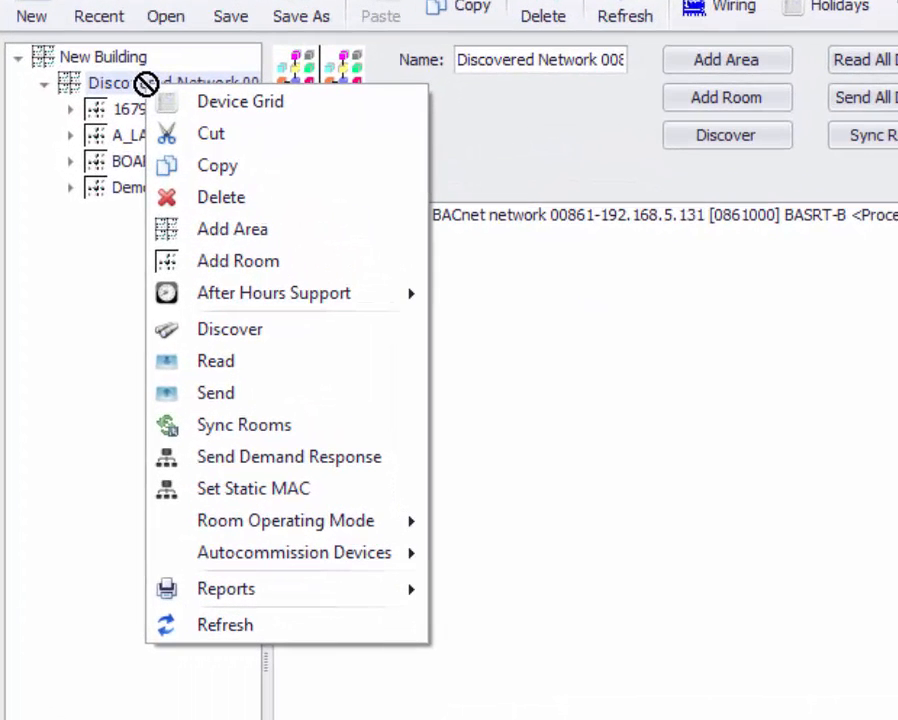
click(268, 462)
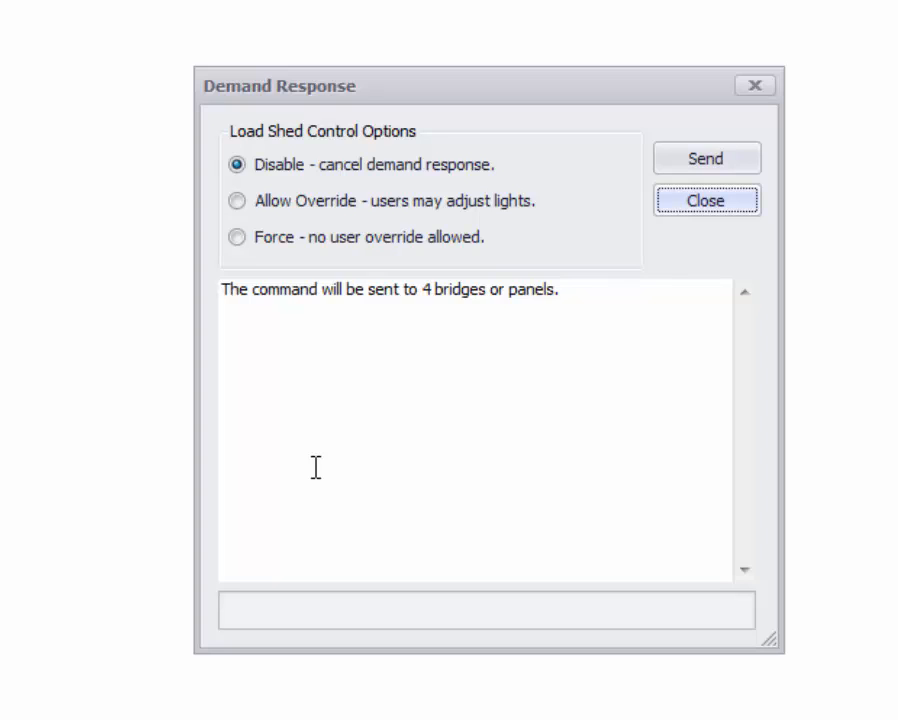
click(237, 201)
click(685, 158)
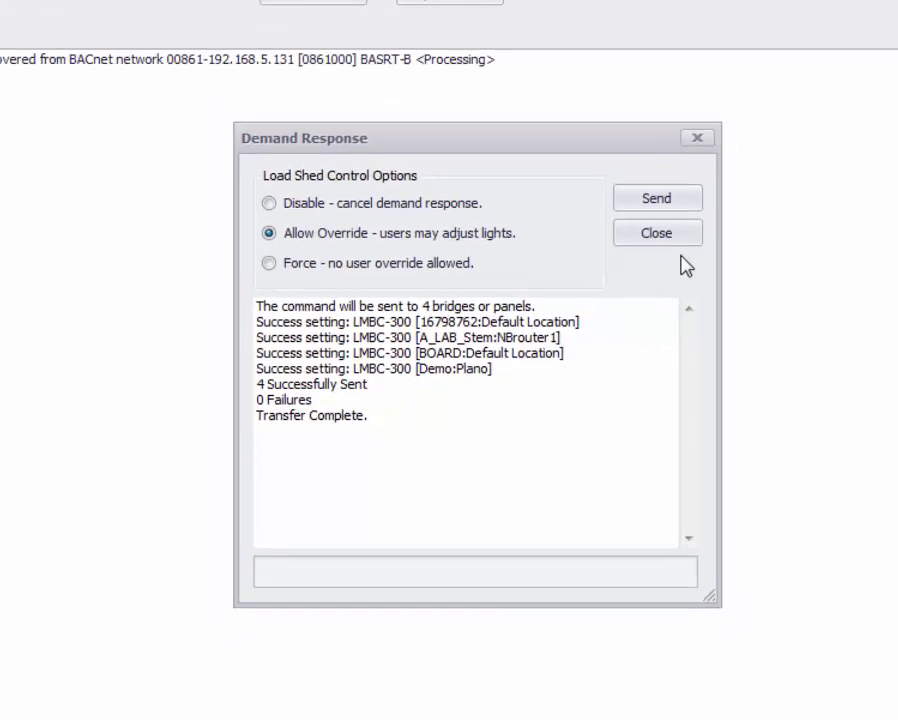
click(705, 200)
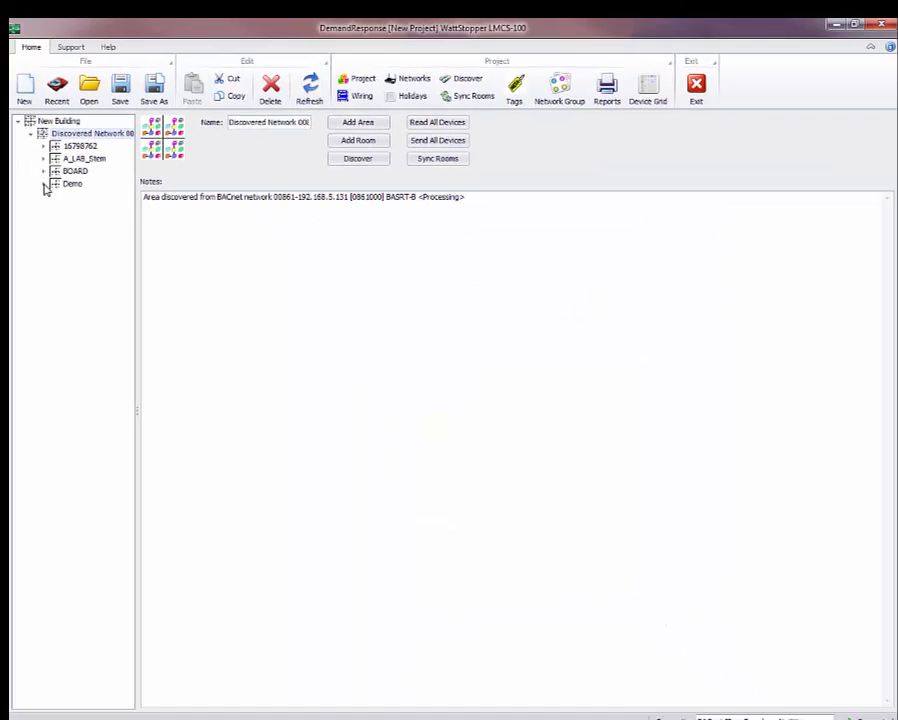
- Check the status of Load A on the Demo room's LMRC-213 controller, then collapse the controller
click(44, 184)
click(55, 196)
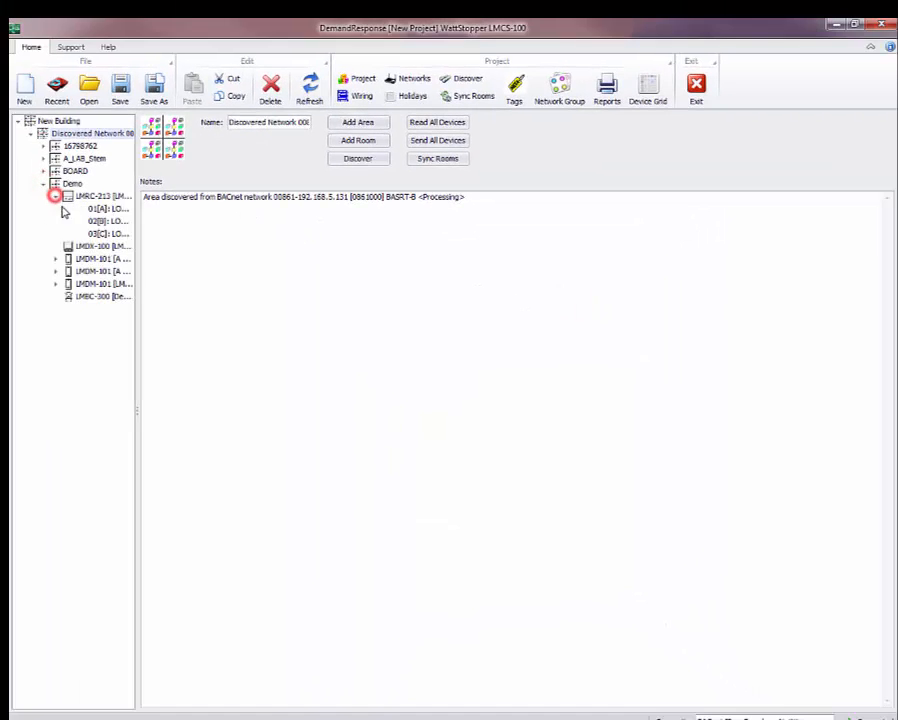
click(96, 208)
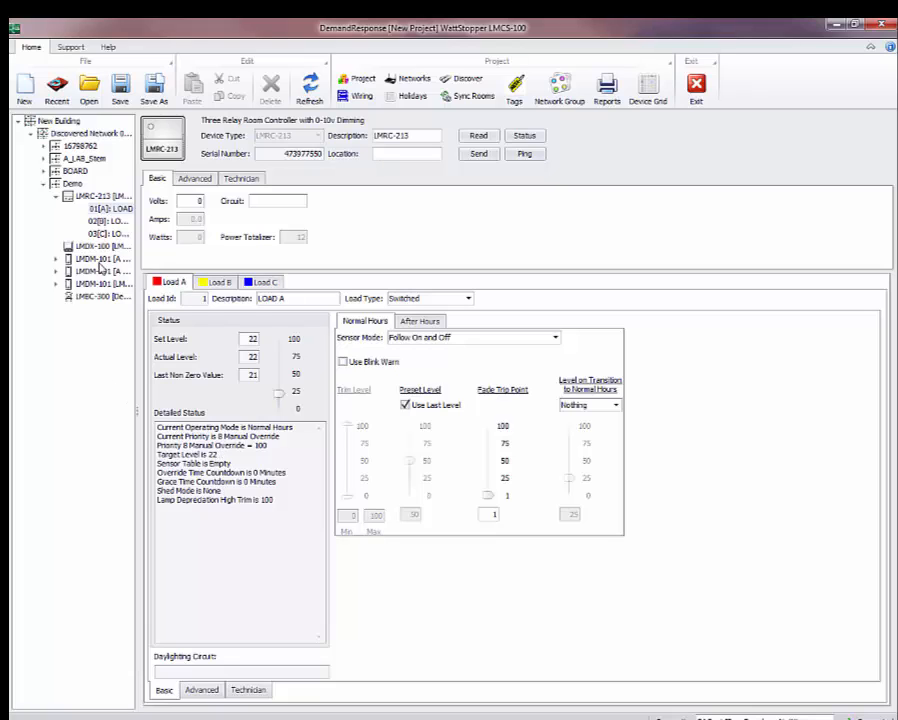
click(57, 196)
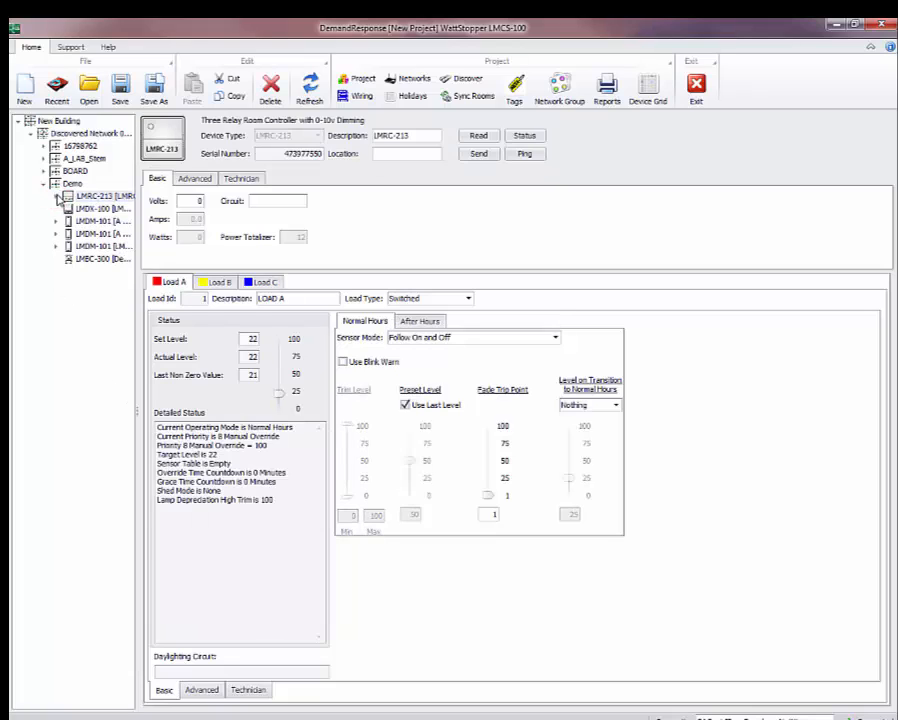
- Send a Disable demand response to the discovered network to cancel load shedding, and close the dialog
click(72, 149)
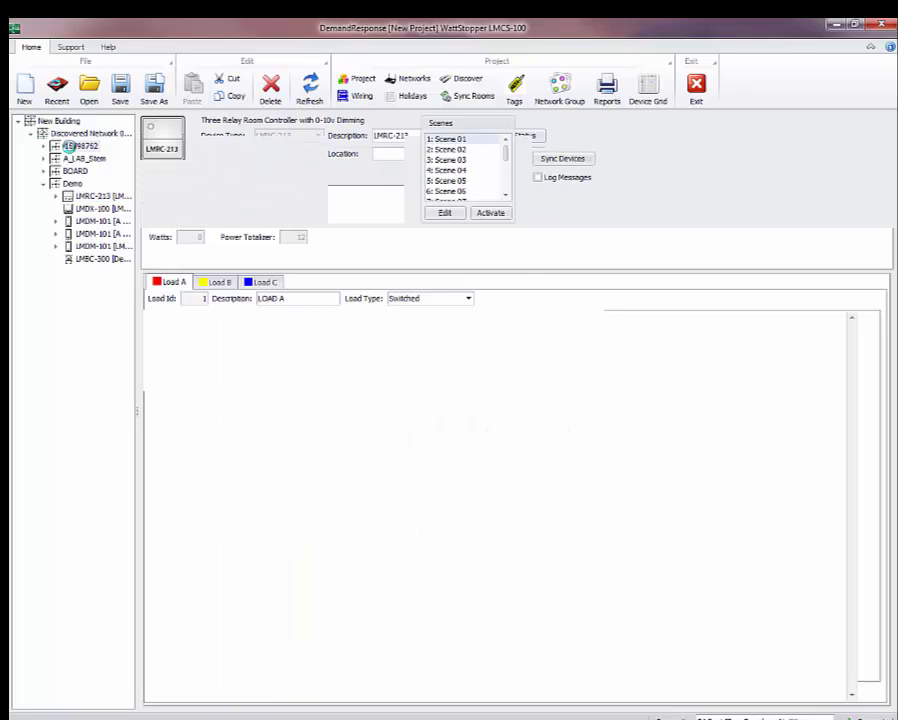
right_click(72, 149)
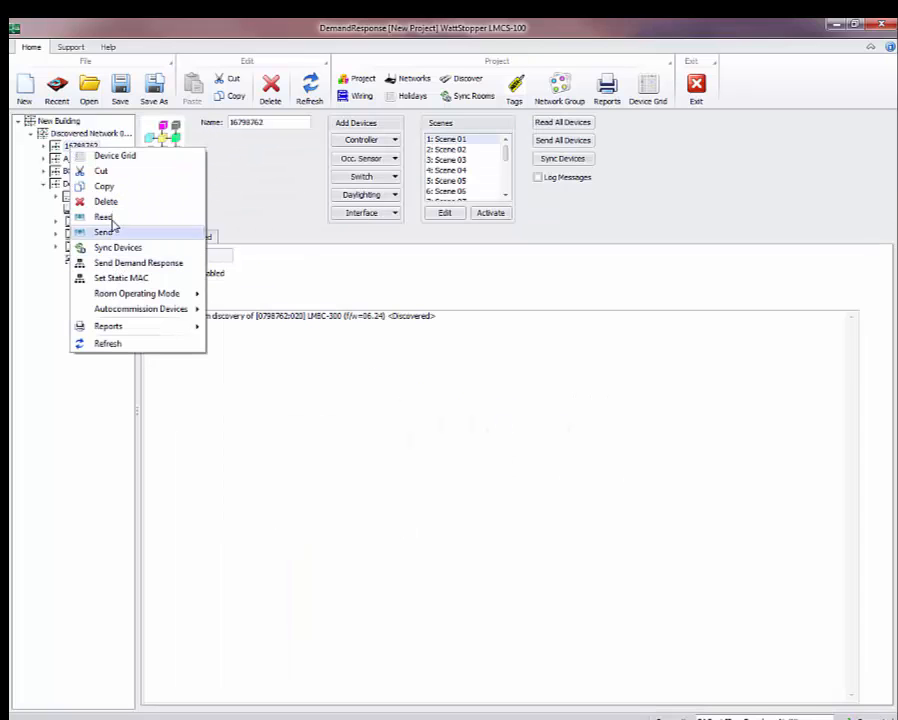
click(80, 134)
right_click(80, 134)
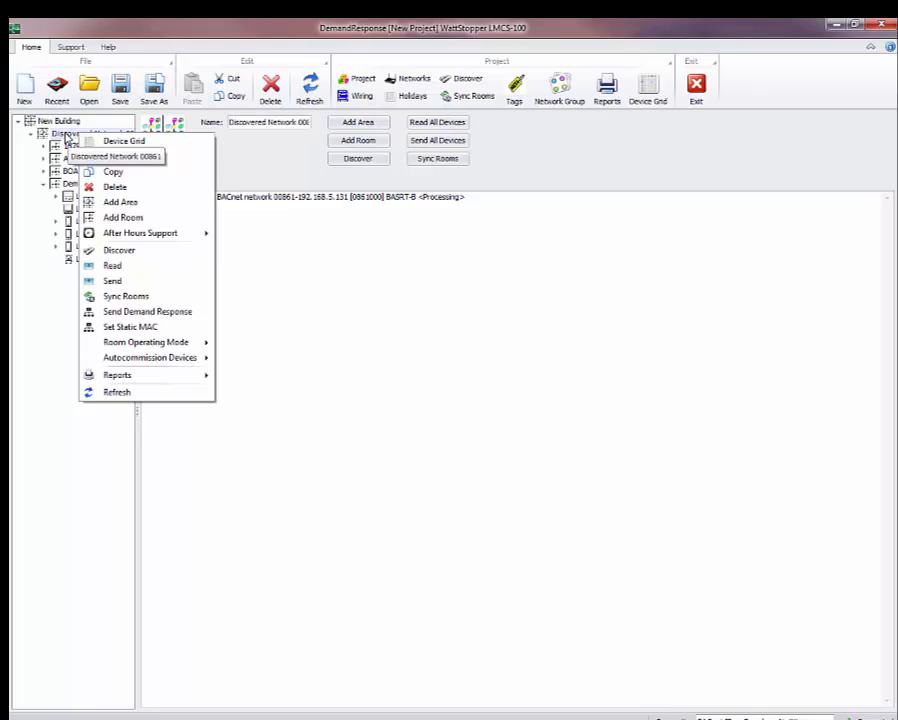
click(150, 312)
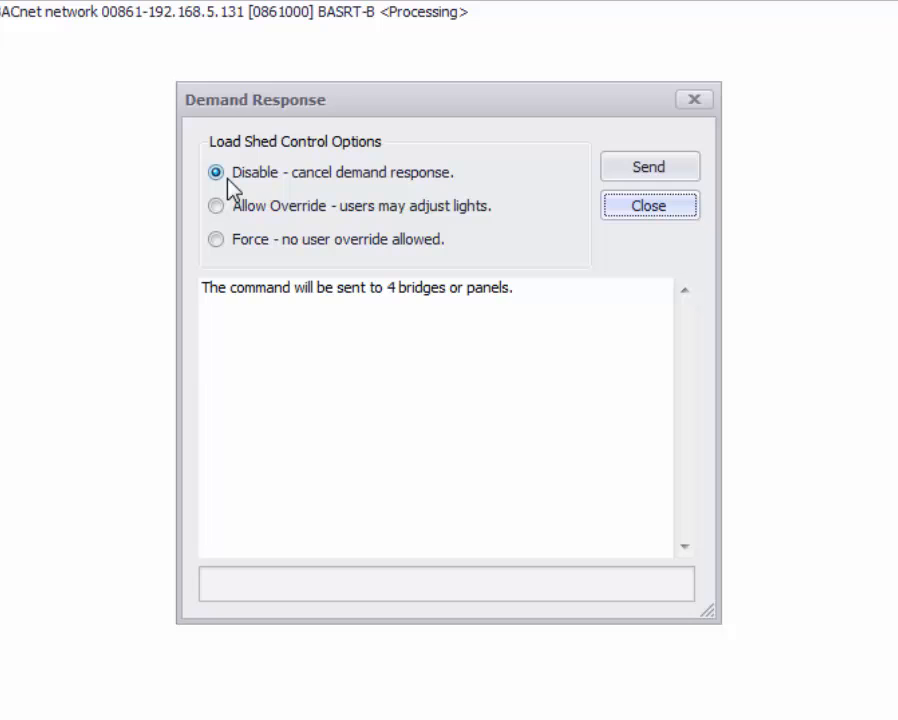
click(650, 168)
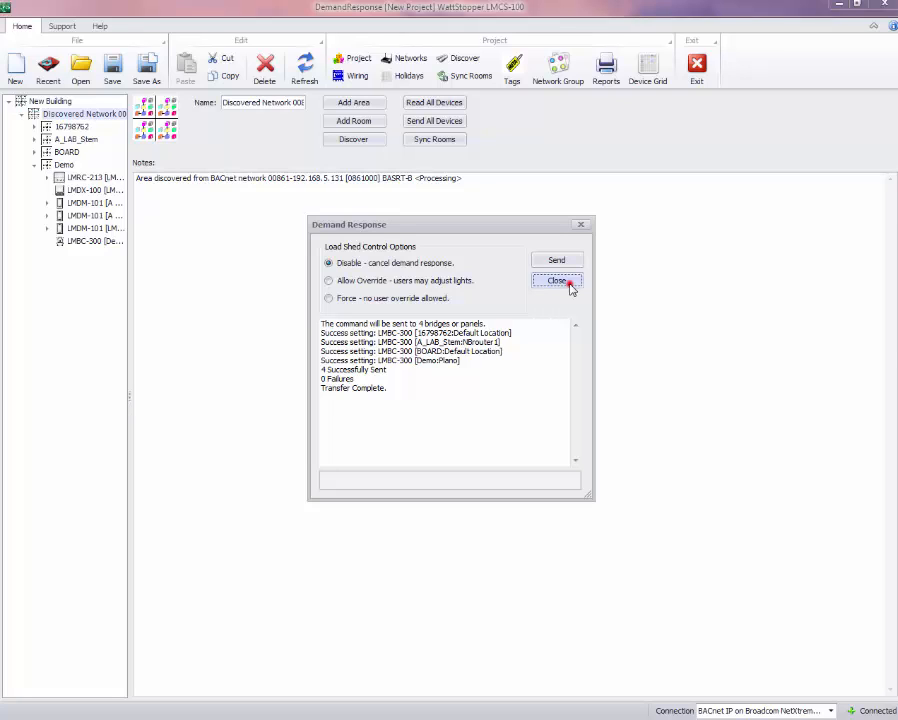
click(570, 285)
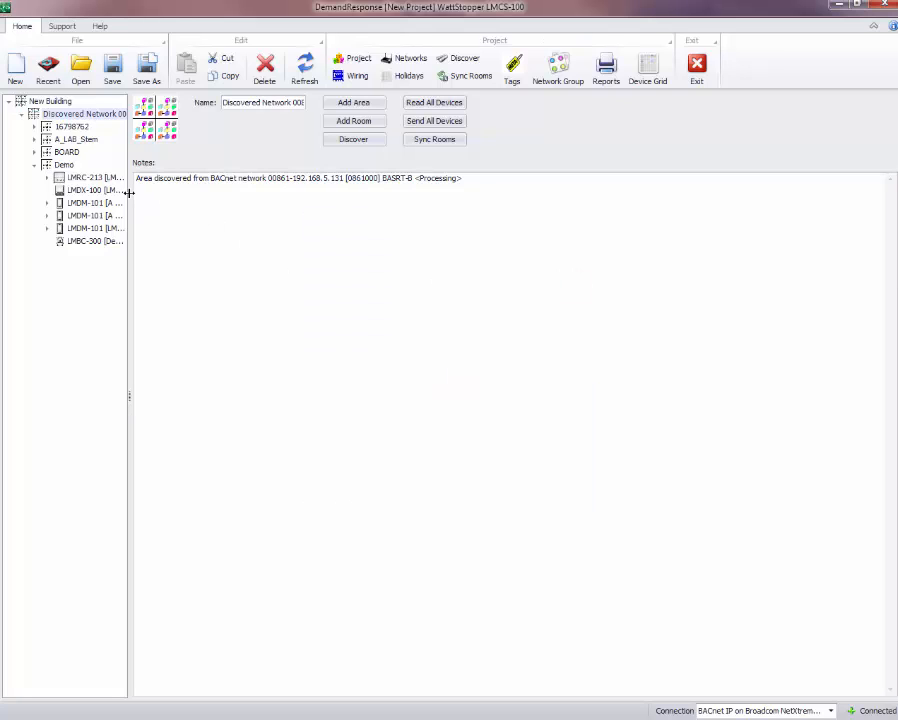